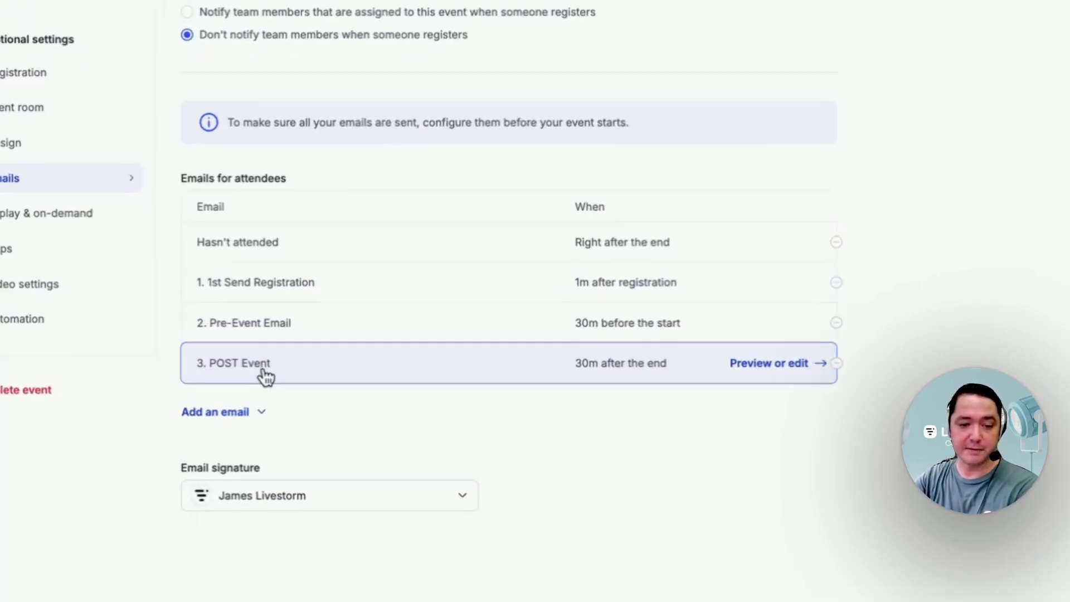
Open the "3. POST Event" email template for editing from the event's email template management.
click(258, 416)
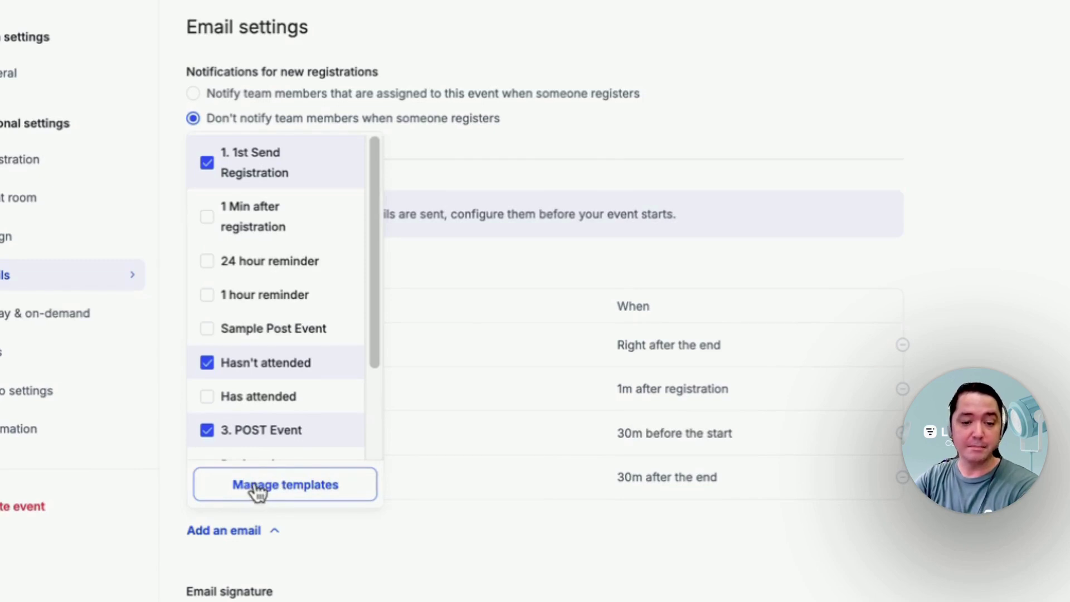
click(256, 486)
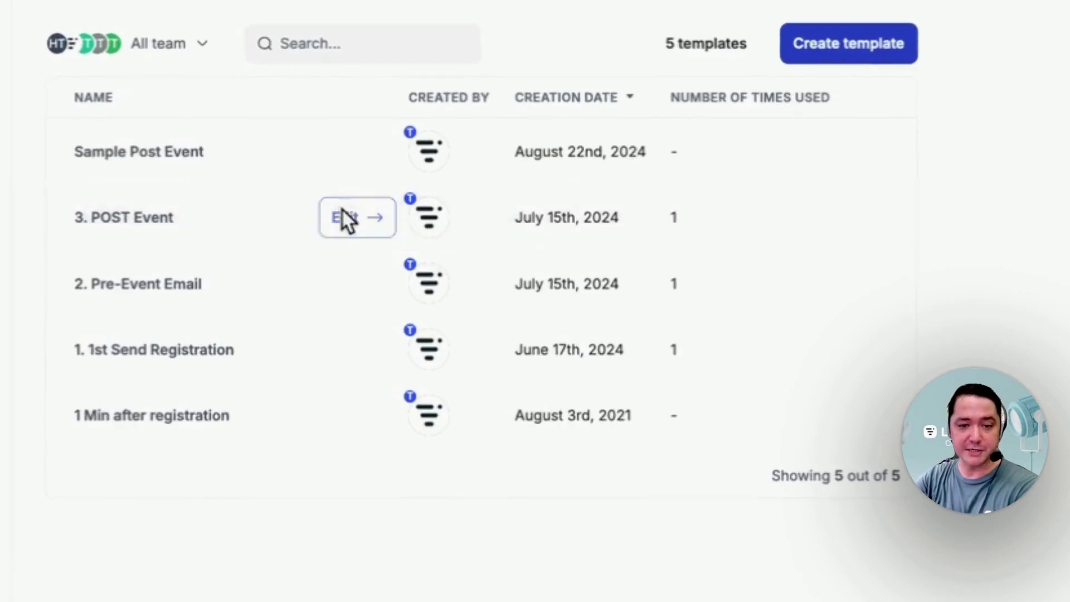
click(342, 214)
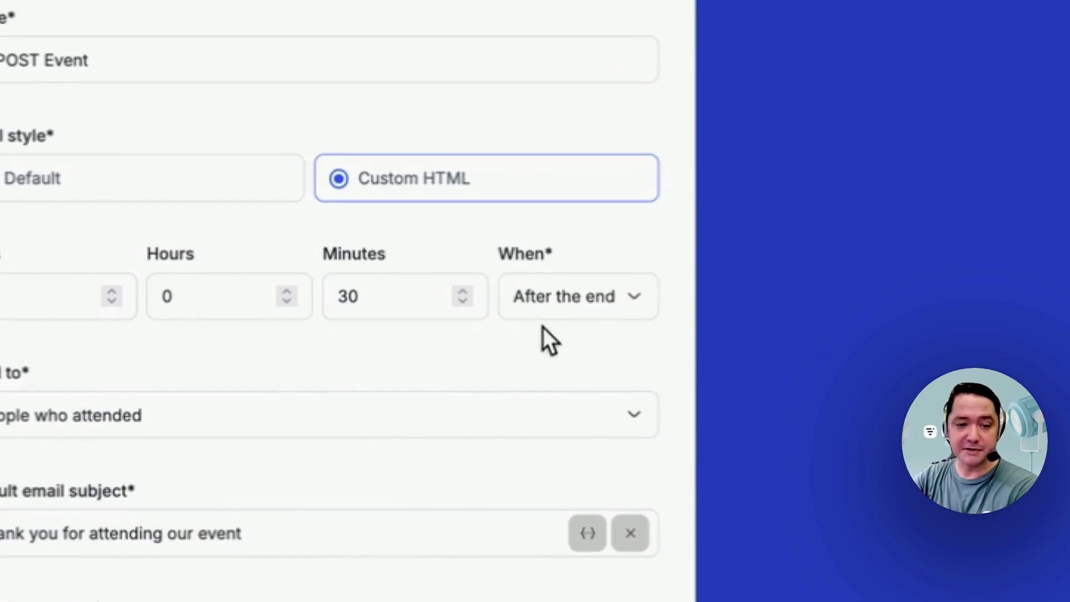
Set the template's sending time to 30 minutes, keeping the After the end timing option.
click(547, 294)
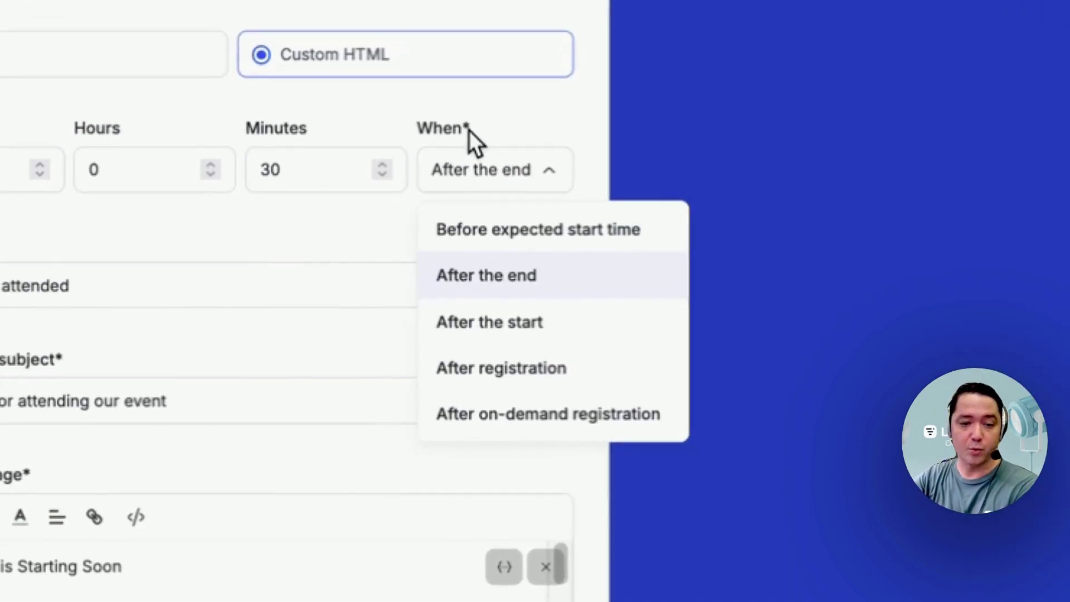
click(322, 173)
double_click(322, 172)
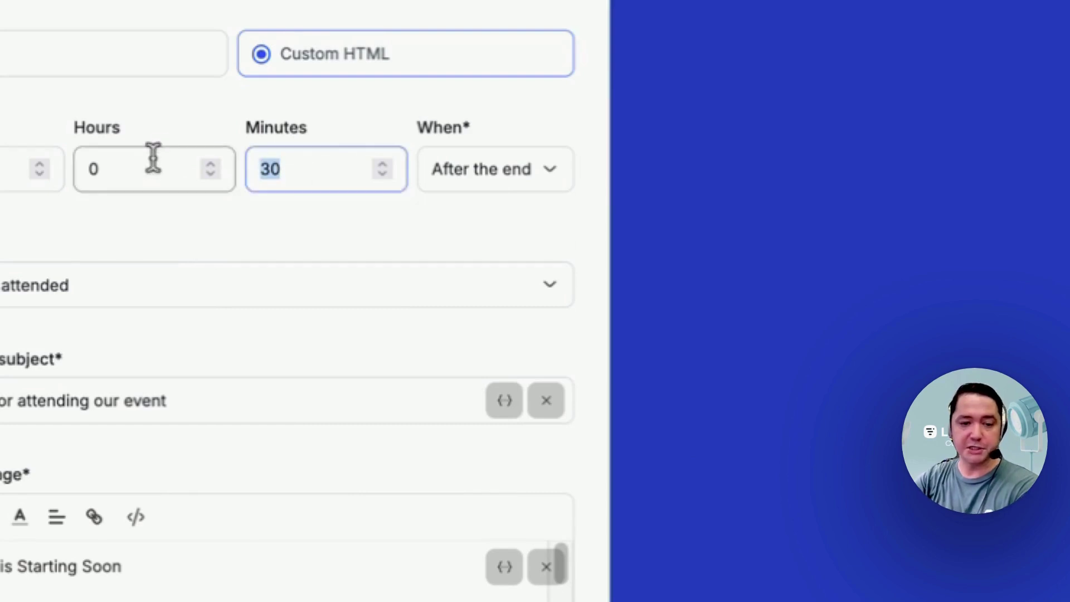
text(60)
key(BackSpace)
key(BackSpace)
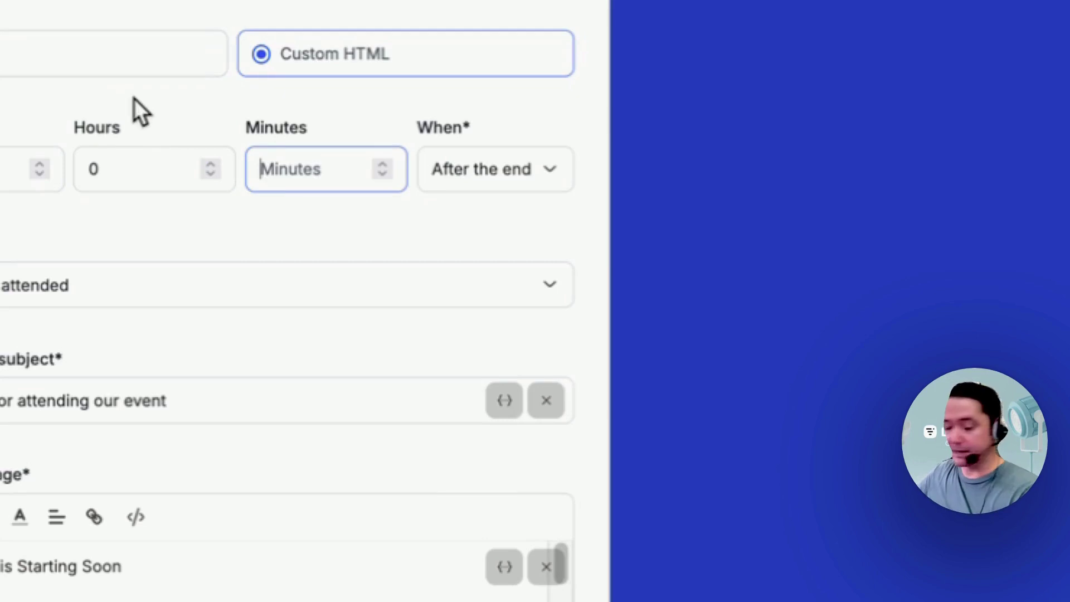
text(30)
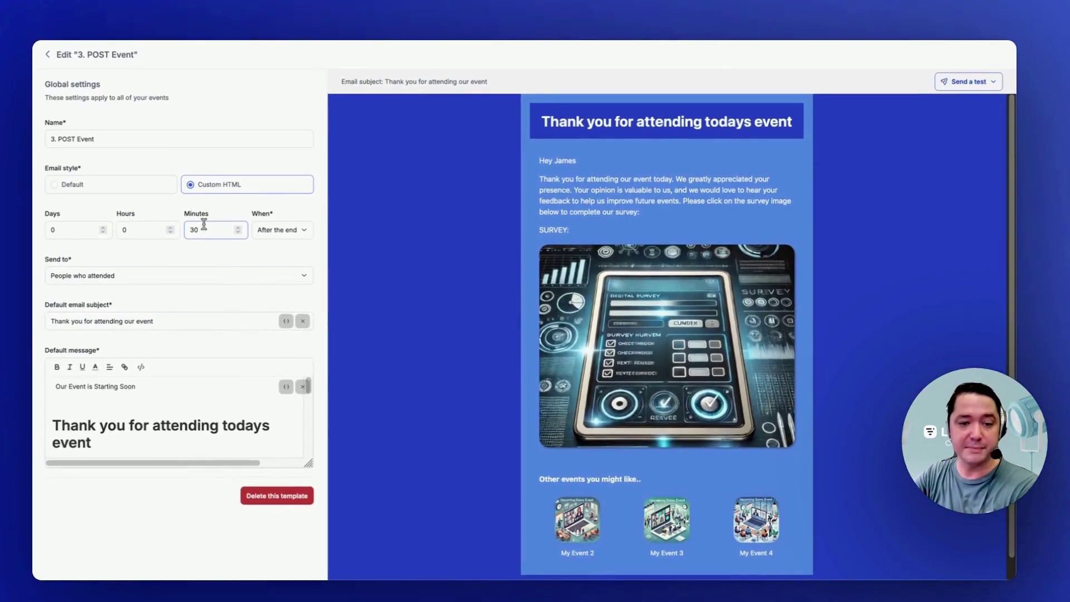
click(261, 237)
click(261, 236)
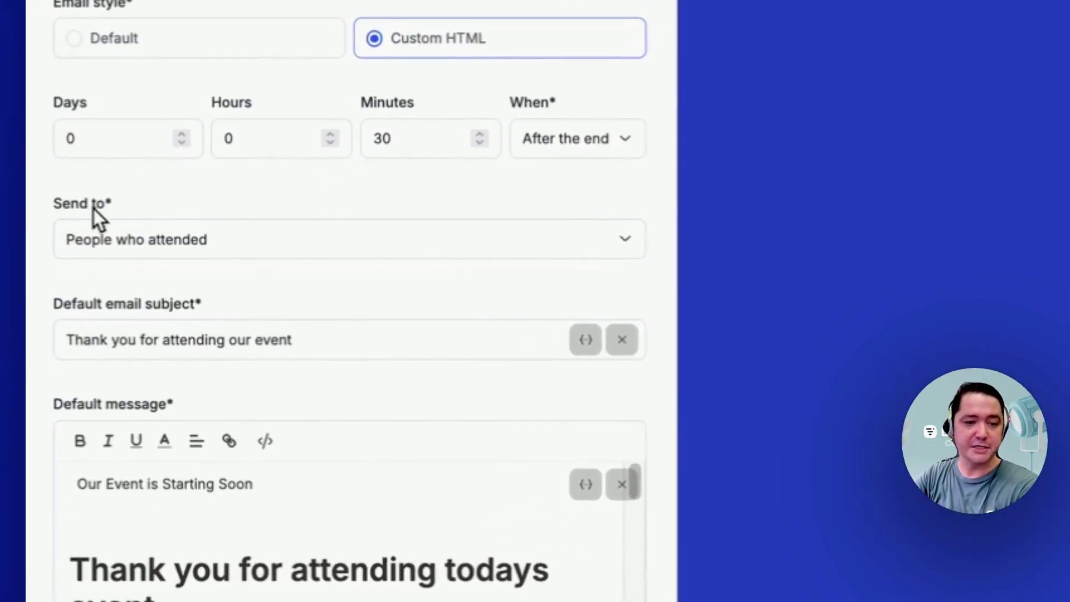
Set the email's recipients to People who attended.
click(94, 246)
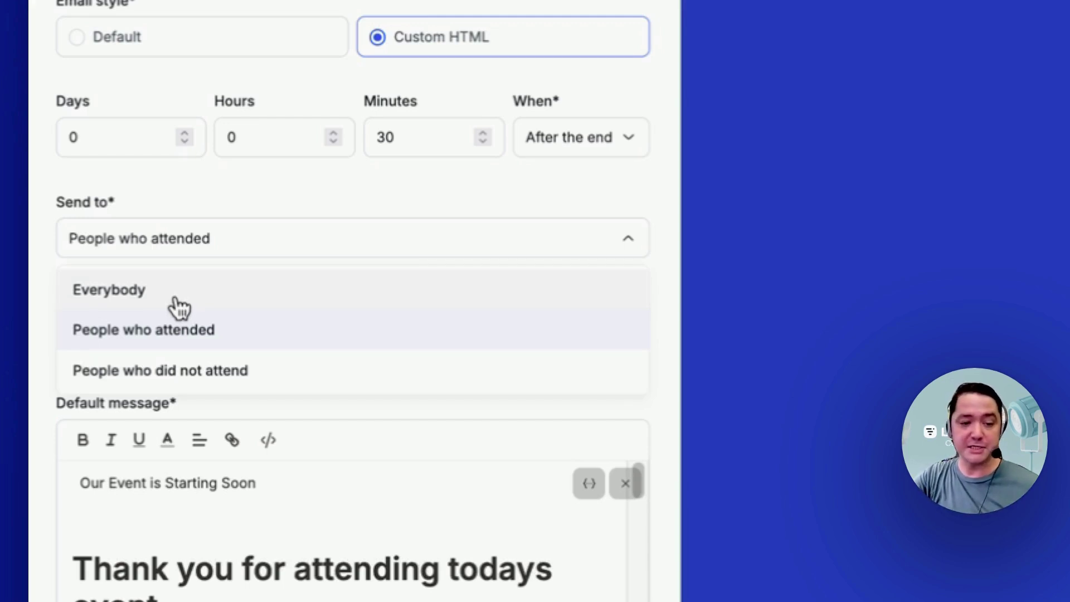
click(170, 336)
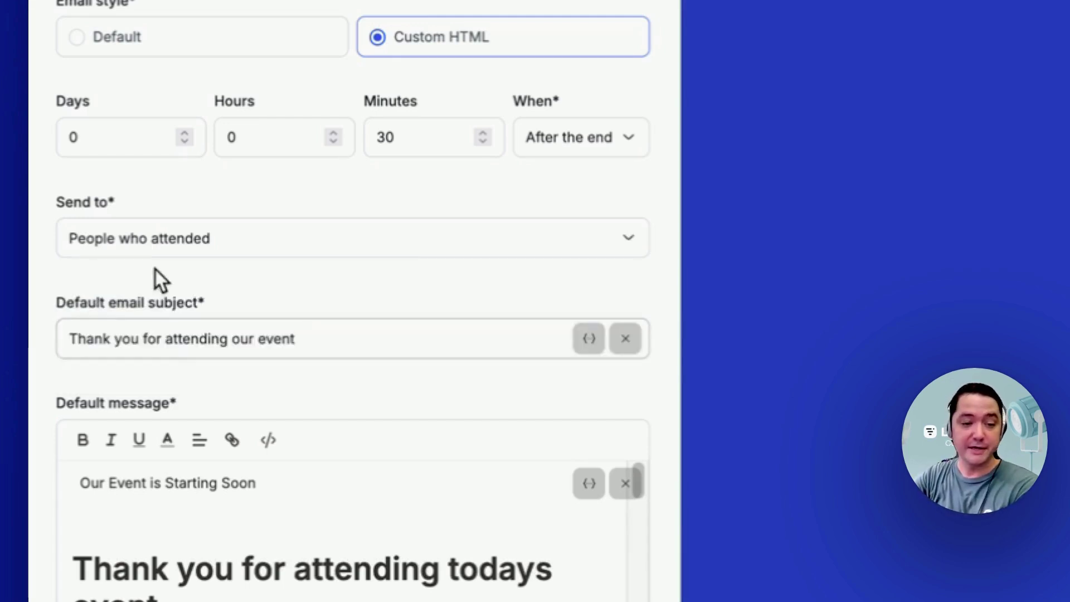
click(159, 248)
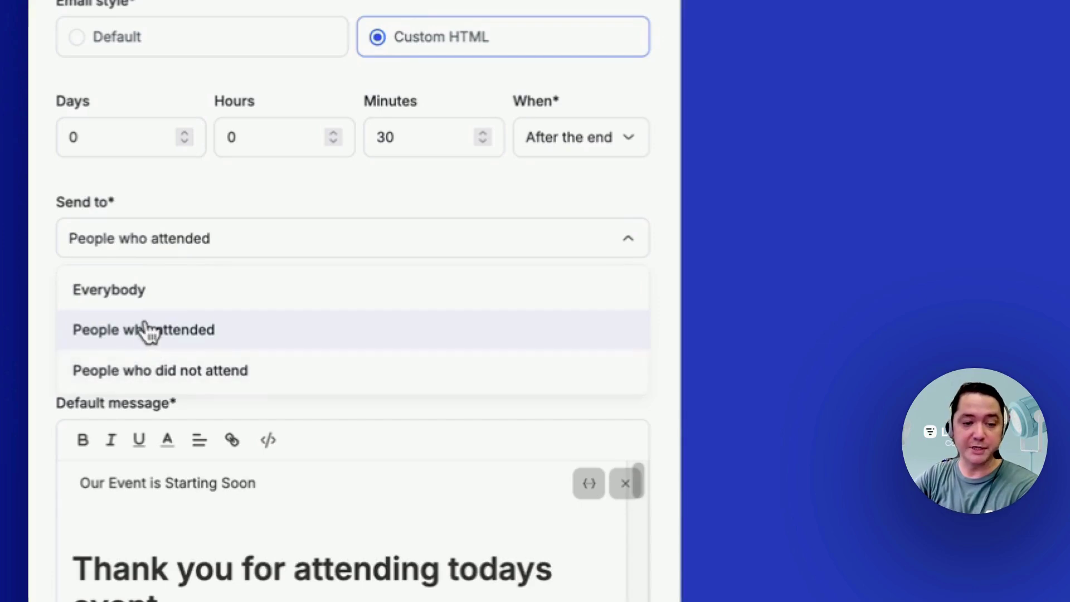
click(142, 332)
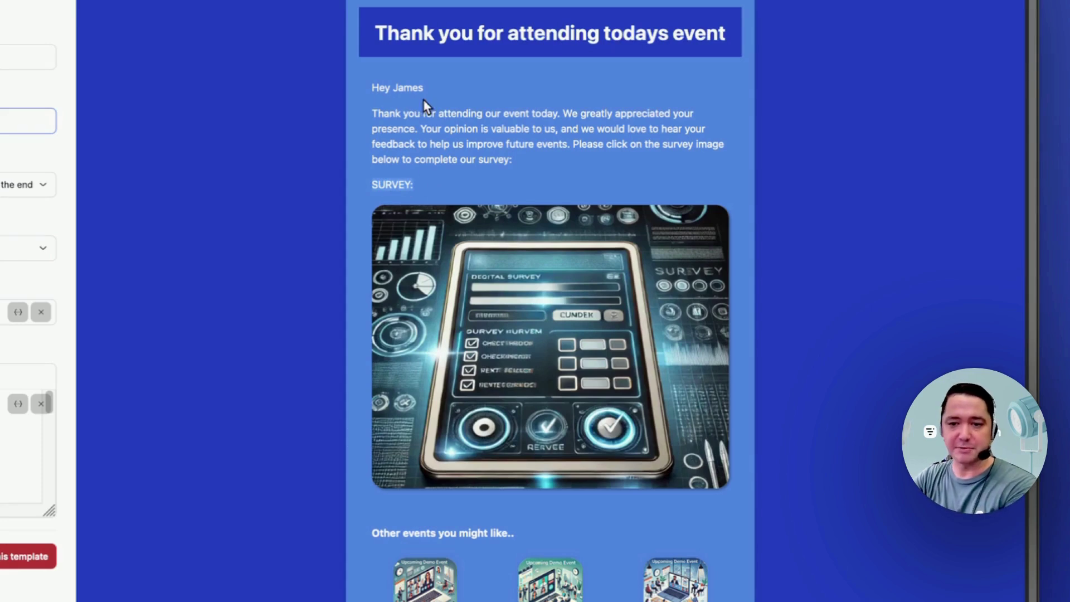
Examine the heading, greeting and body text in the email preview.
drag(367, 72, 564, 177)
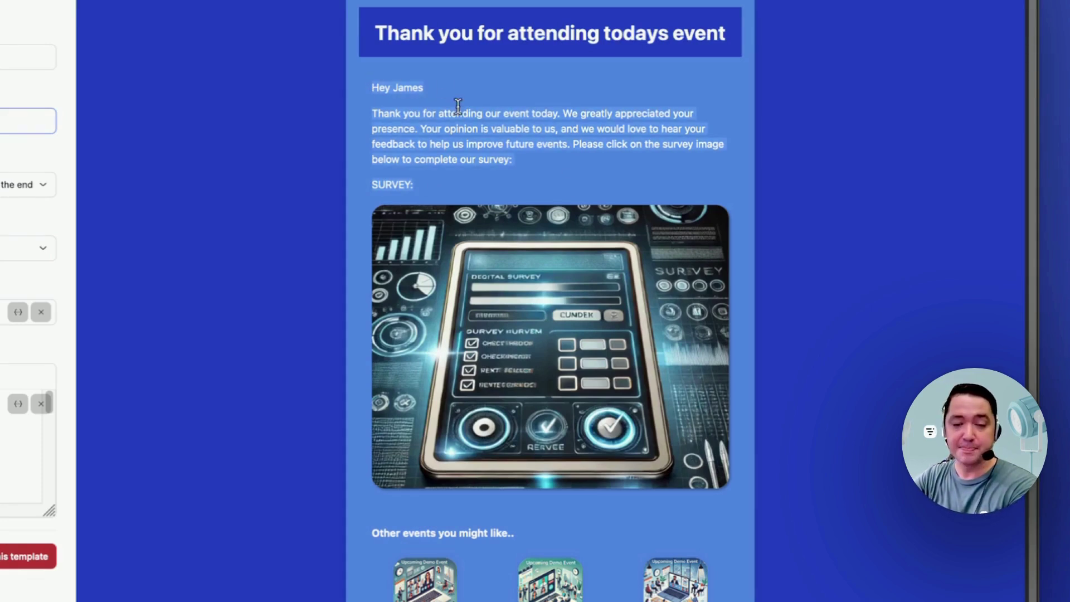
drag(373, 23, 749, 35)
click(379, 83)
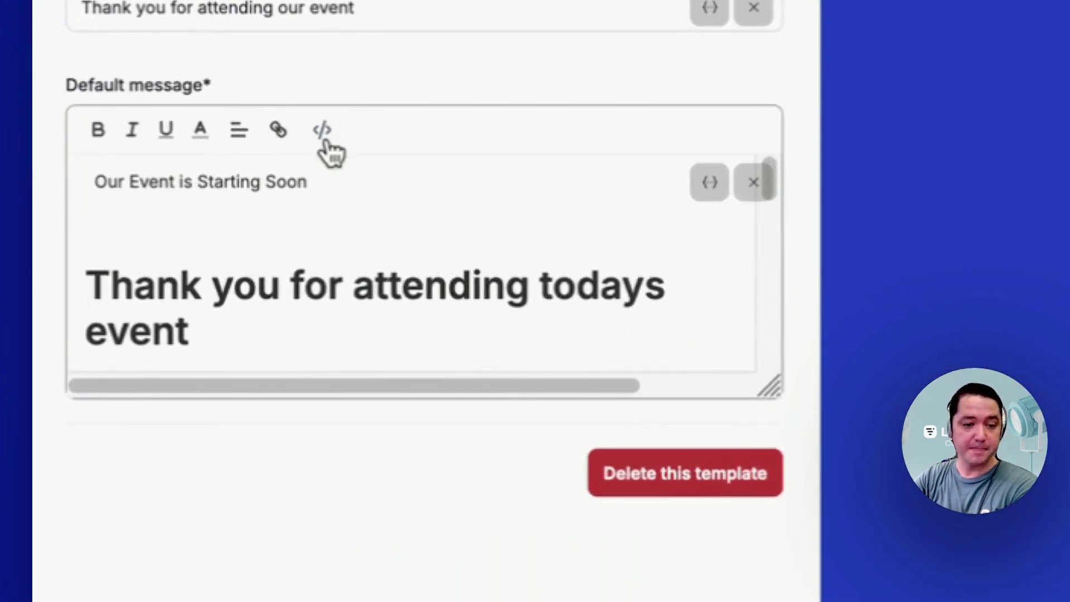
Open the HTML source code of the template's default message.
click(323, 136)
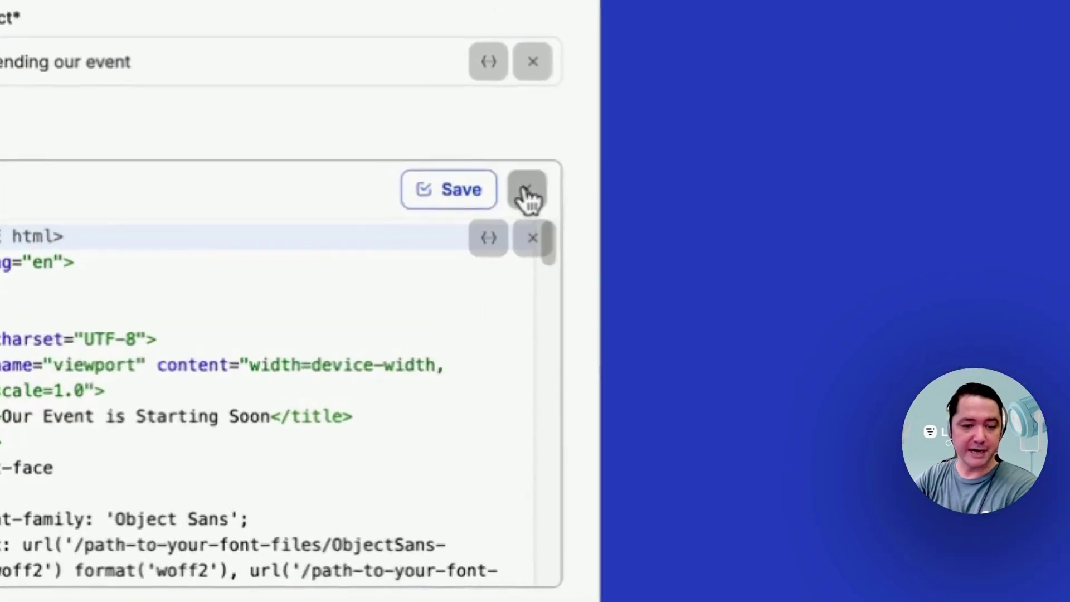
click(305, 367)
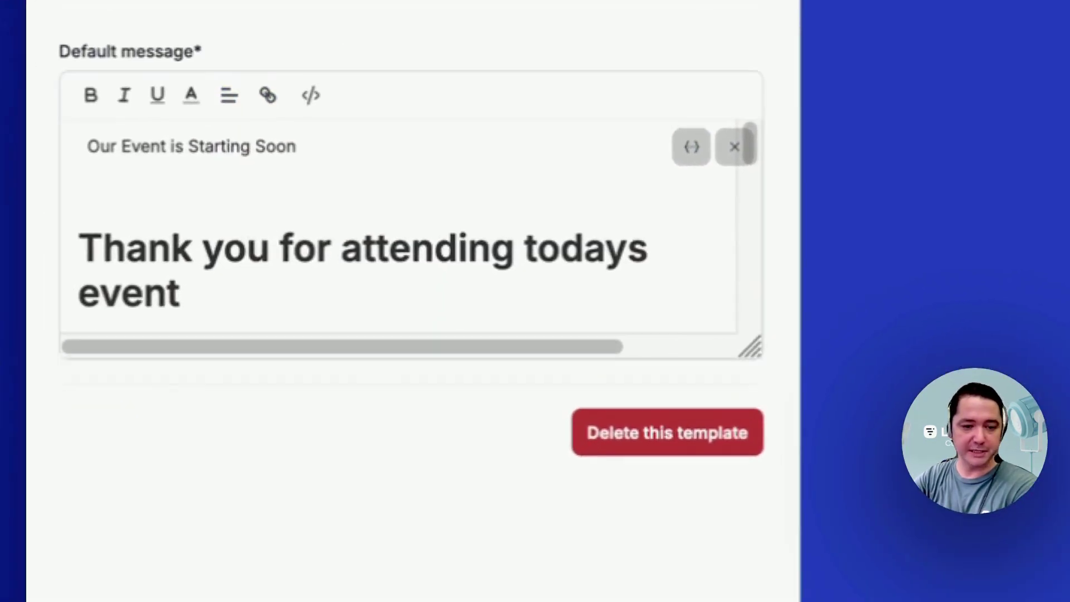
drag(55, 50, 235, 45)
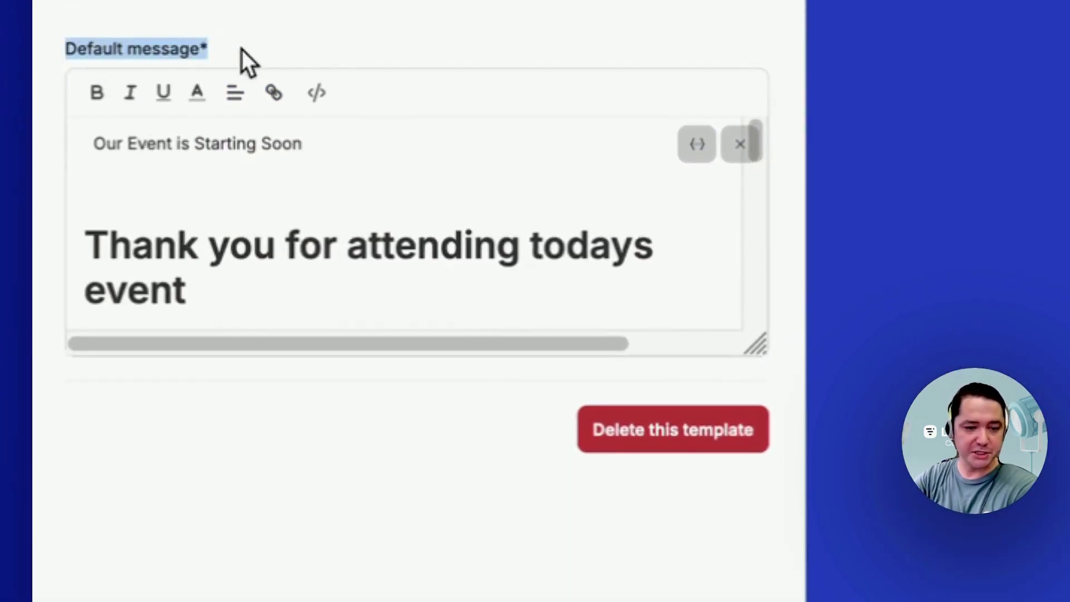
click(316, 93)
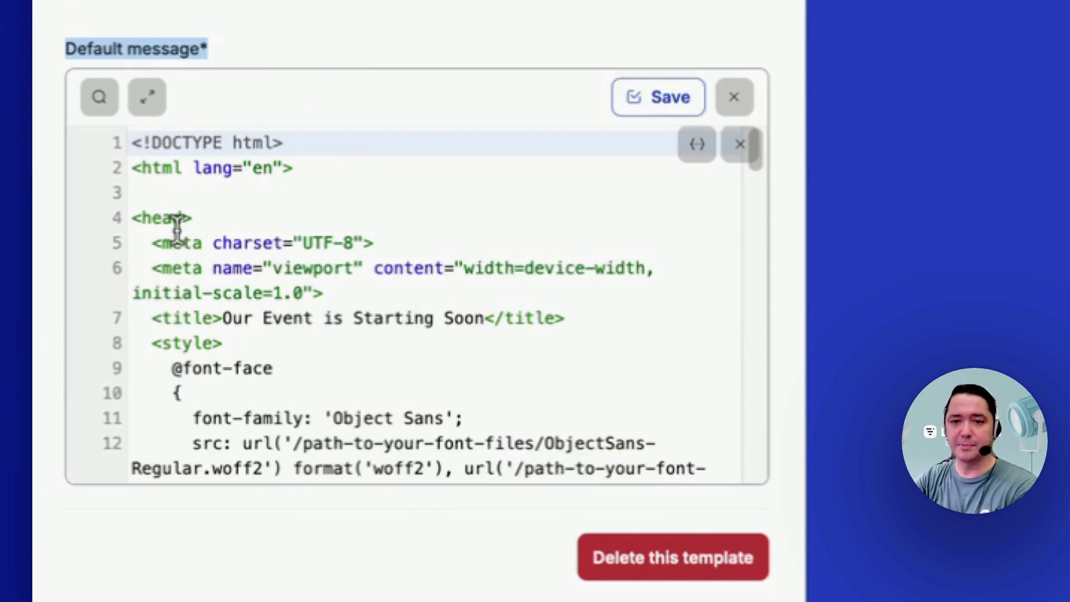
Review the message's HTML code from the head and style rules down to the greeting with the registrant's first-name variable.
click(275, 198)
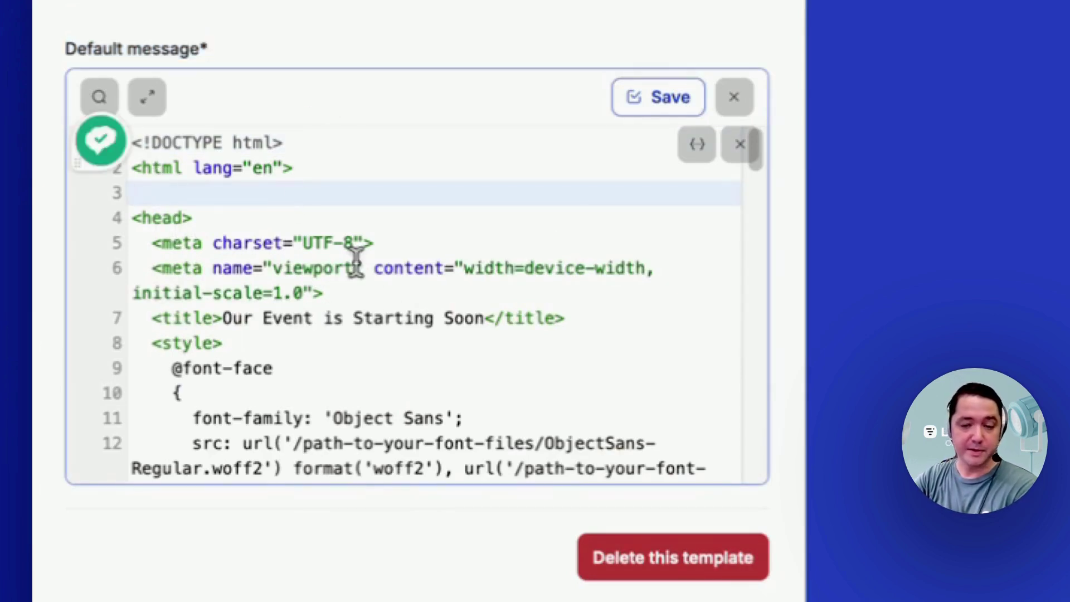
scroll(465, 273, down, 3)
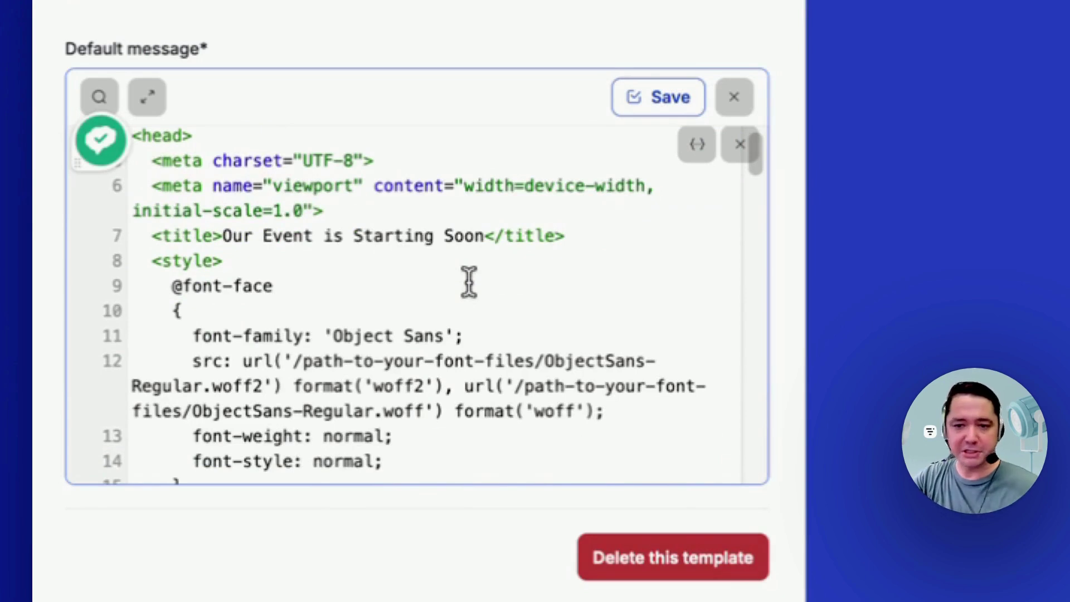
scroll(461, 196, down, 5)
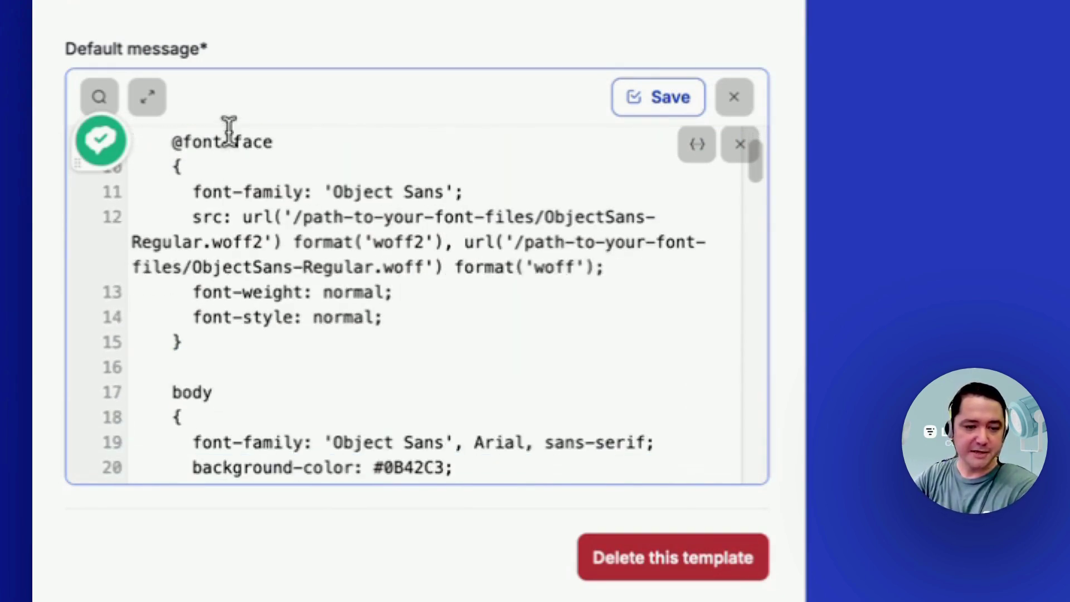
drag(312, 393, 152, 134)
scroll(417, 291, down, 7)
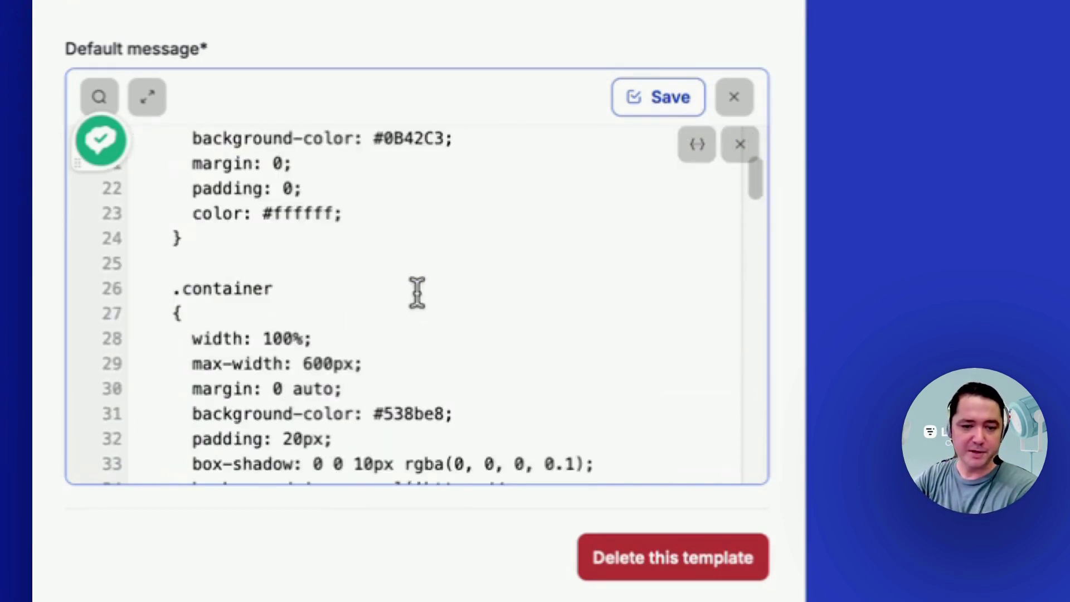
scroll(418, 291, down, 18)
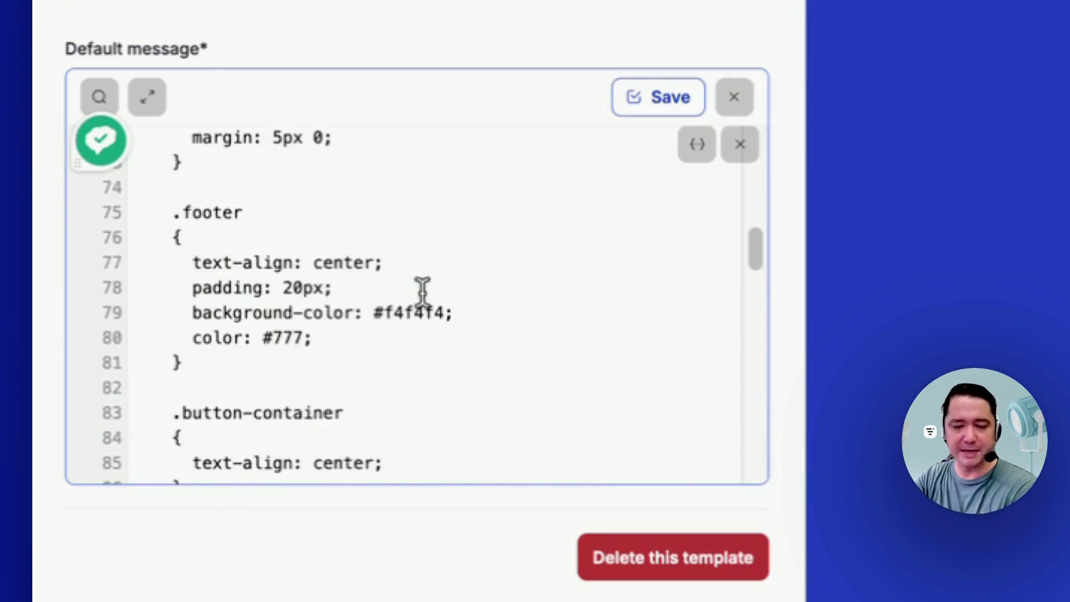
scroll(422, 290, down, 20)
scroll(435, 309, down, 20)
drag(387, 269, 174, 141)
click(174, 139)
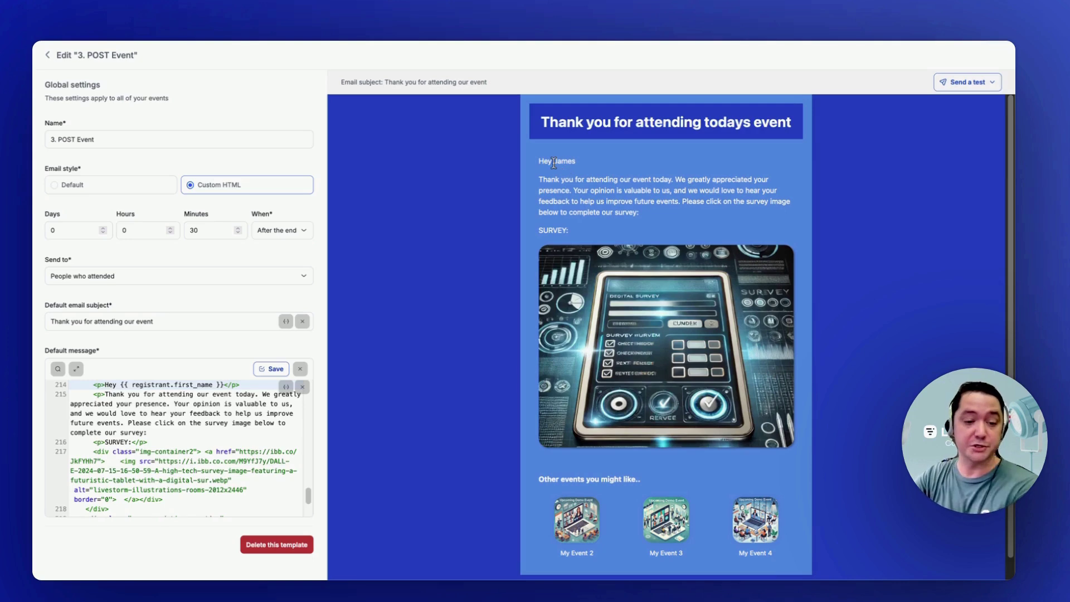
Examine the link and image addresses of the survey image in the HTML code.
scroll(178, 446, down, 1)
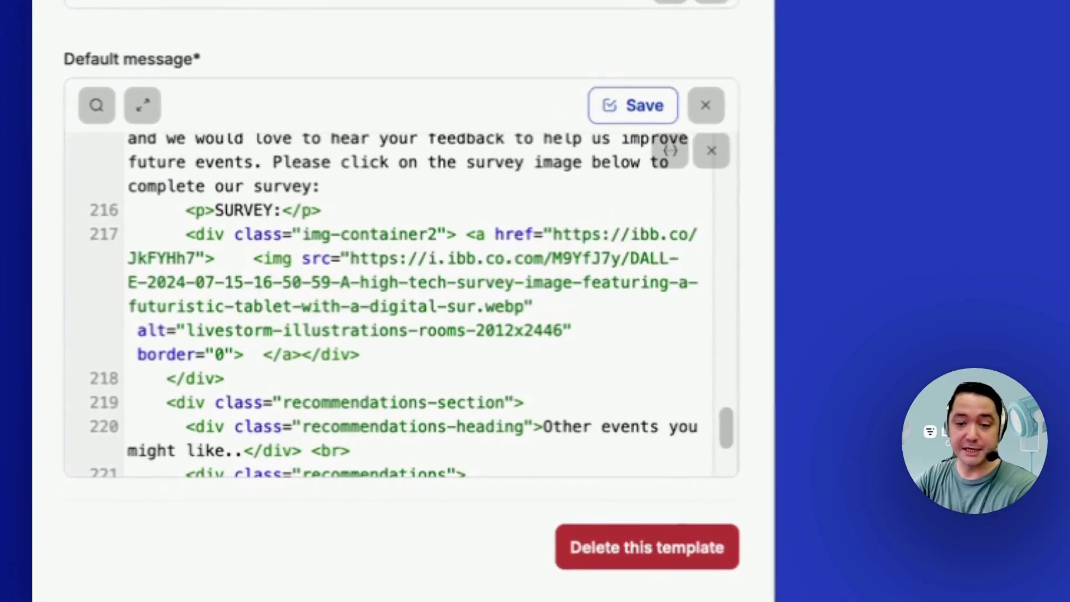
drag(529, 305, 569, 234)
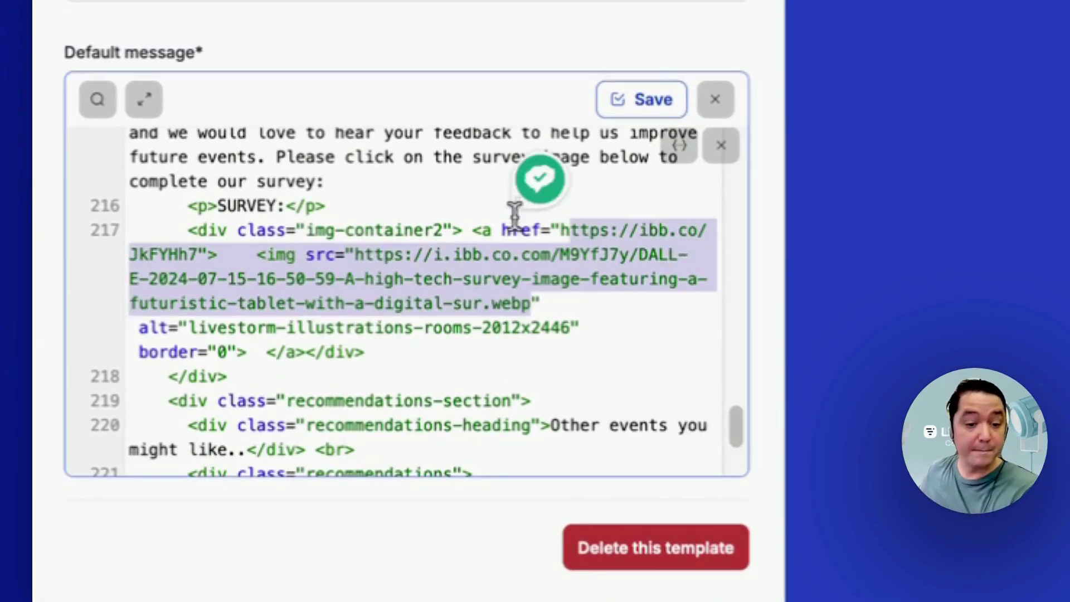
click(521, 327)
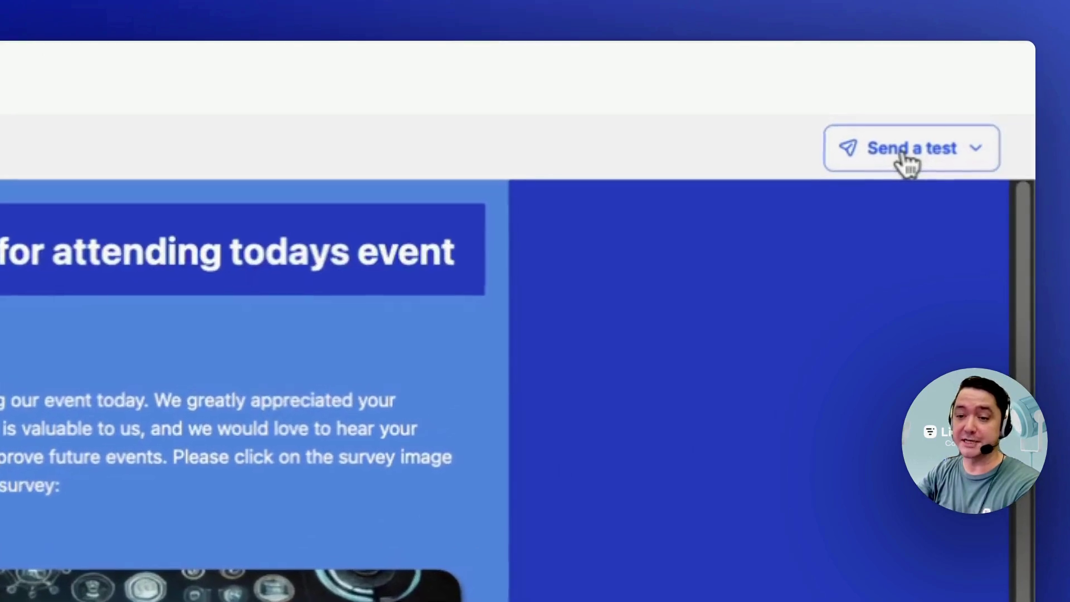
Send a test of the email to your own team member account.
click(907, 164)
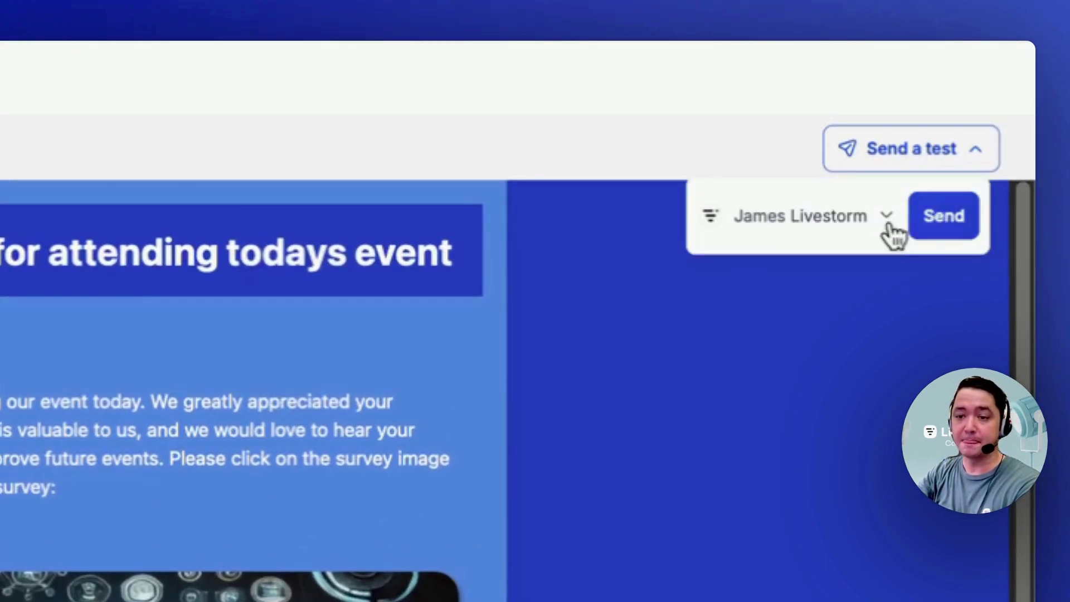
click(884, 226)
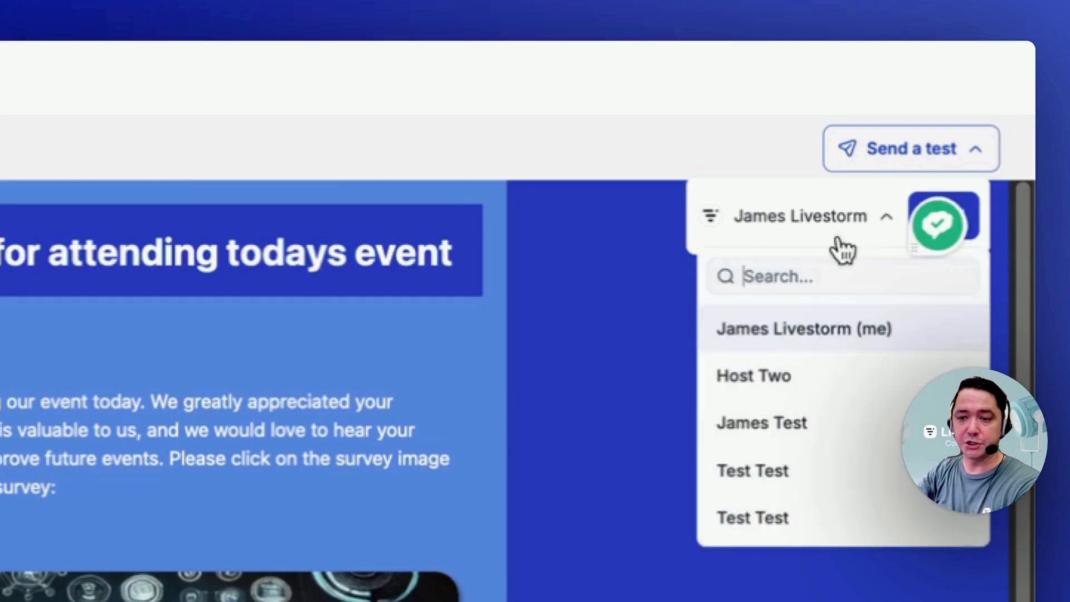
click(831, 334)
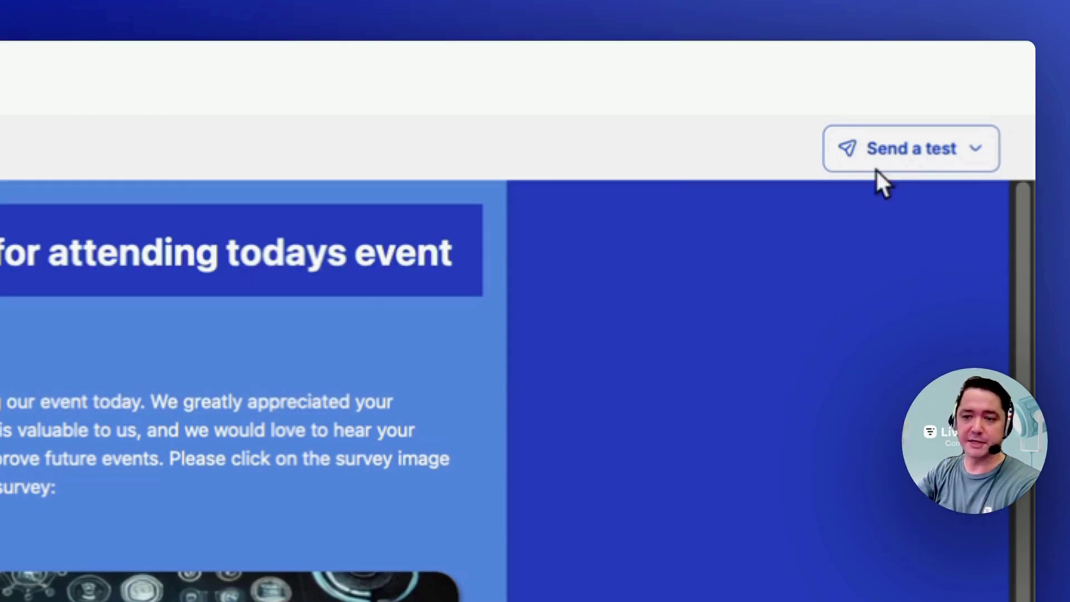
click(885, 149)
click(922, 217)
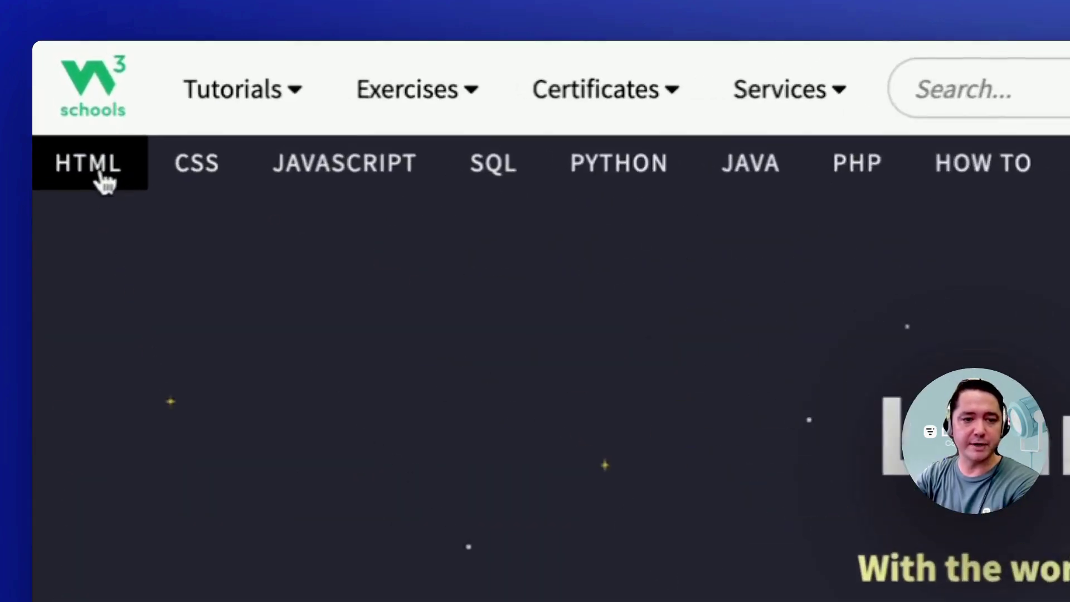
Switch to W3Schools, browse its HTML tutorial and open the HTML Headings lesson.
click(106, 181)
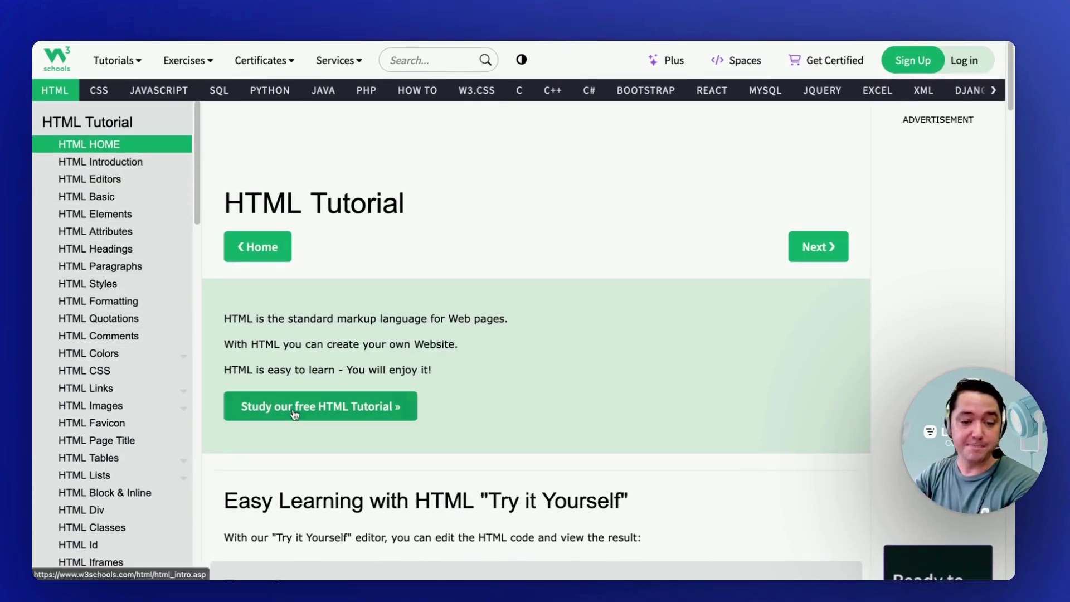
scroll(299, 363, down, 2)
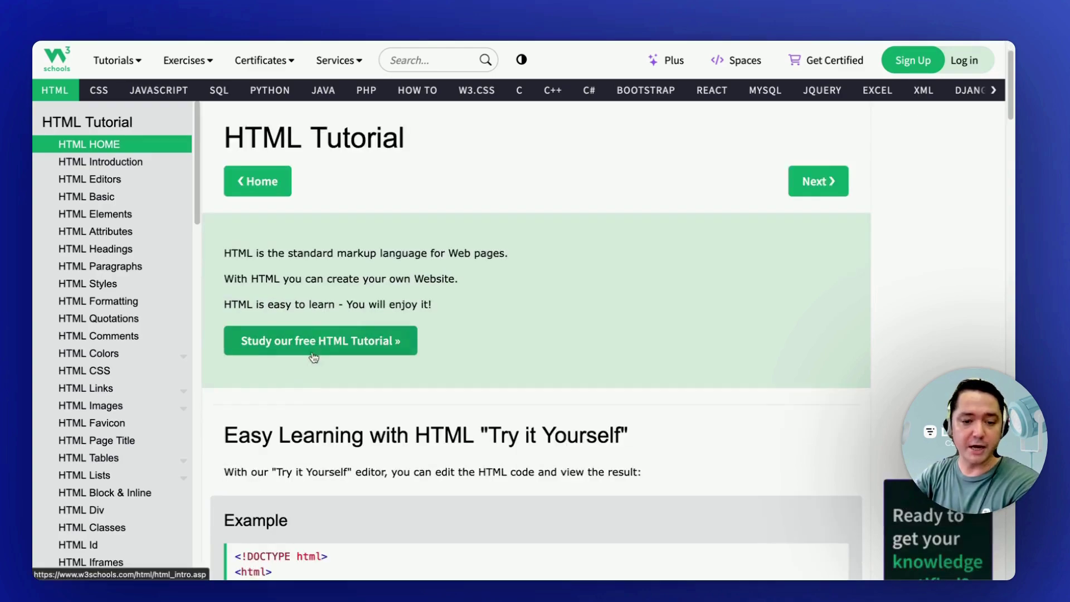
scroll(313, 341, down, 3)
scroll(322, 393, down, 5)
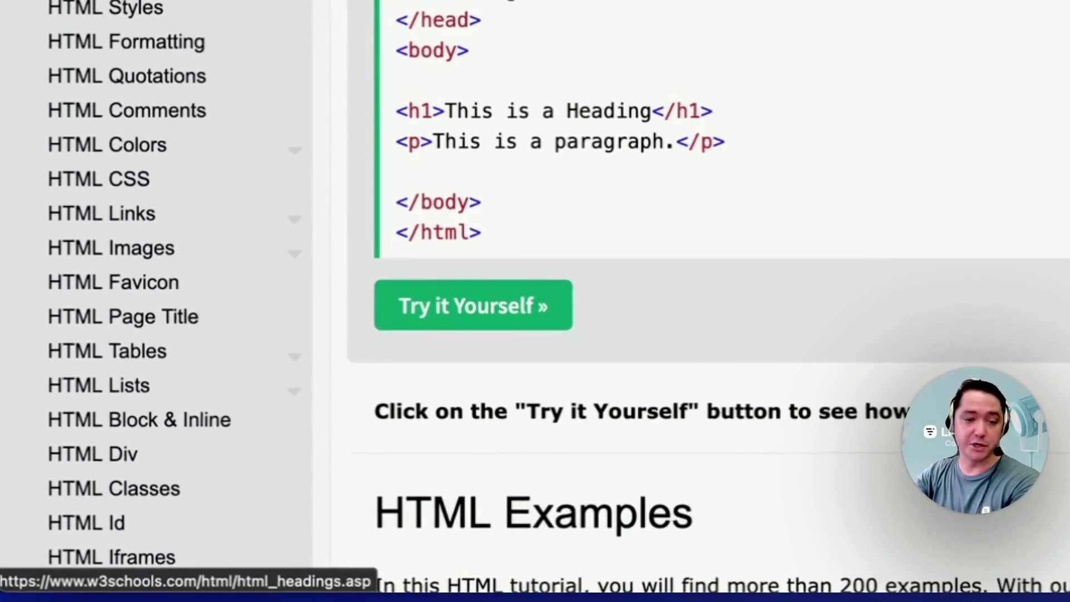
click(508, 17)
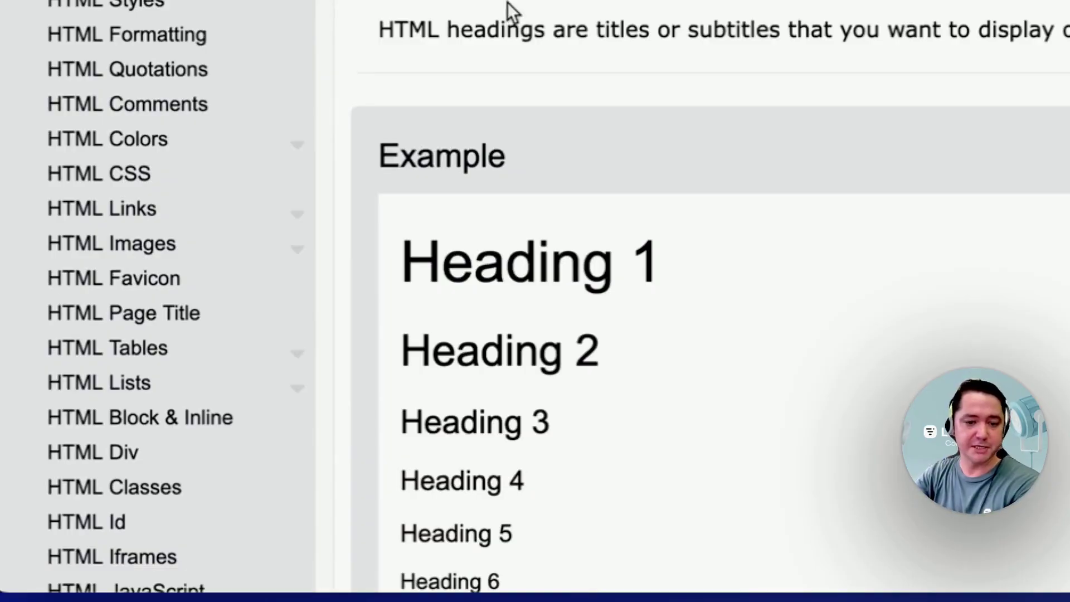
Open the HTML Headings example in the try-it editor to view its code beside the rendered result.
scroll(532, 101, down, 6)
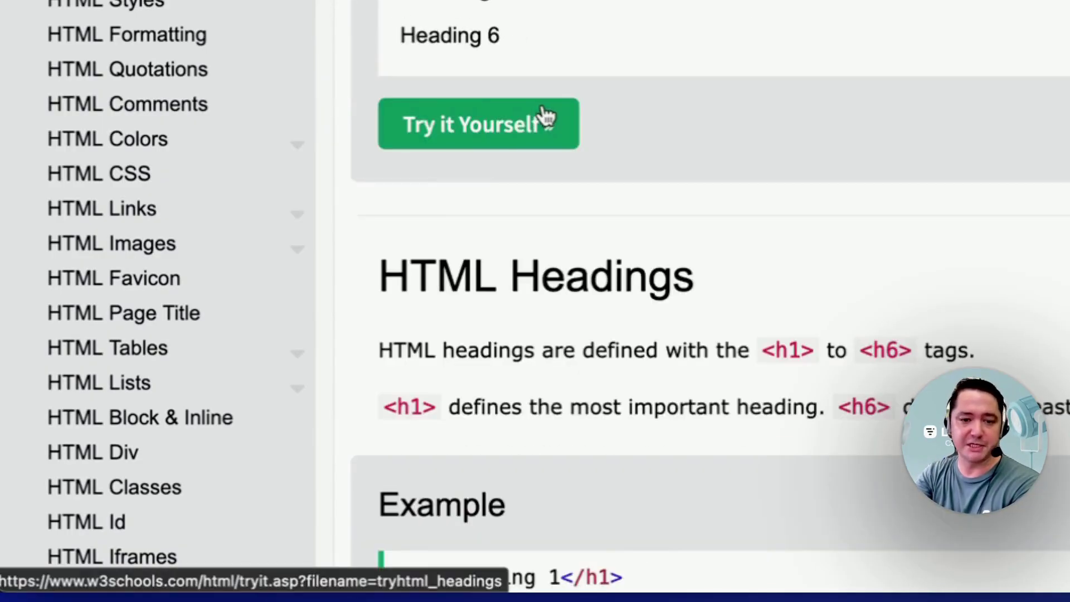
scroll(576, 104, up, 1)
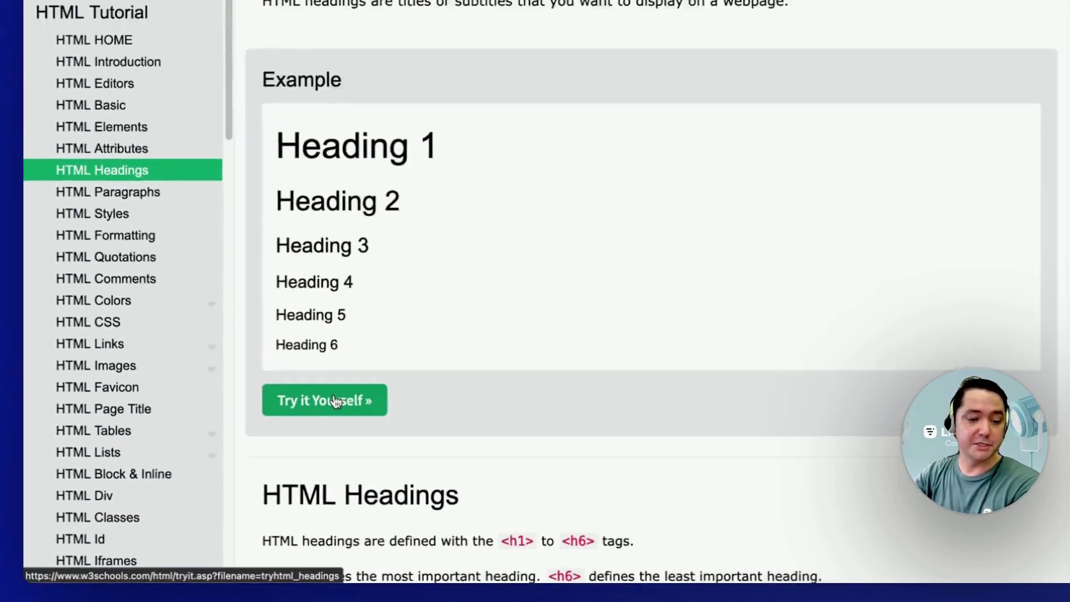
click(495, 317)
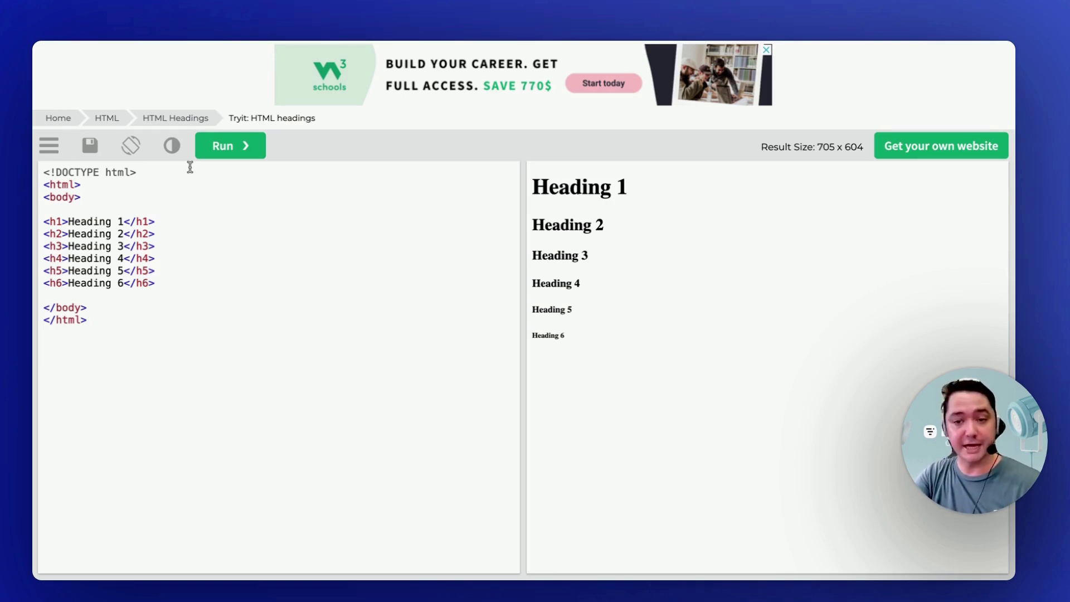
Return to the HTML Headings lesson and browse the list of HTML topics down to the graphics and media lessons.
click(485, 41)
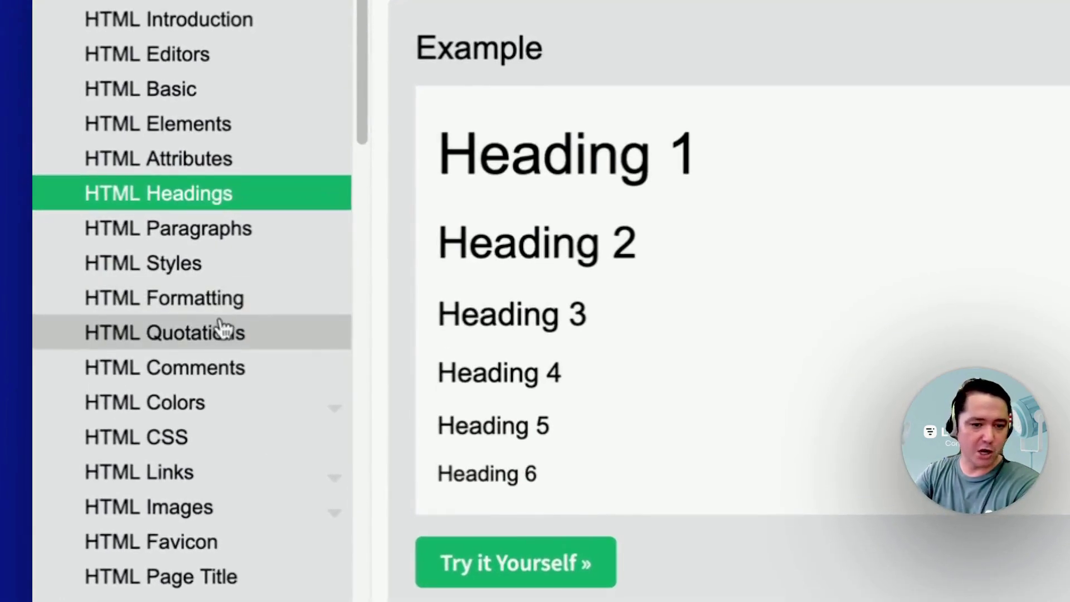
scroll(223, 327, down, 3)
scroll(169, 351, down, 18)
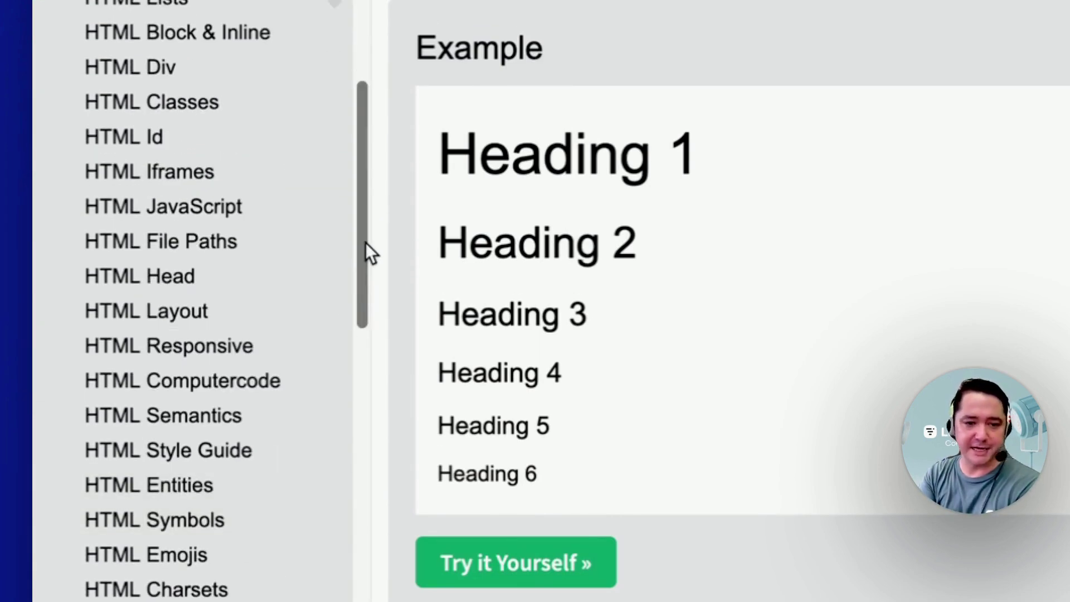
scroll(365, 278, down, 12)
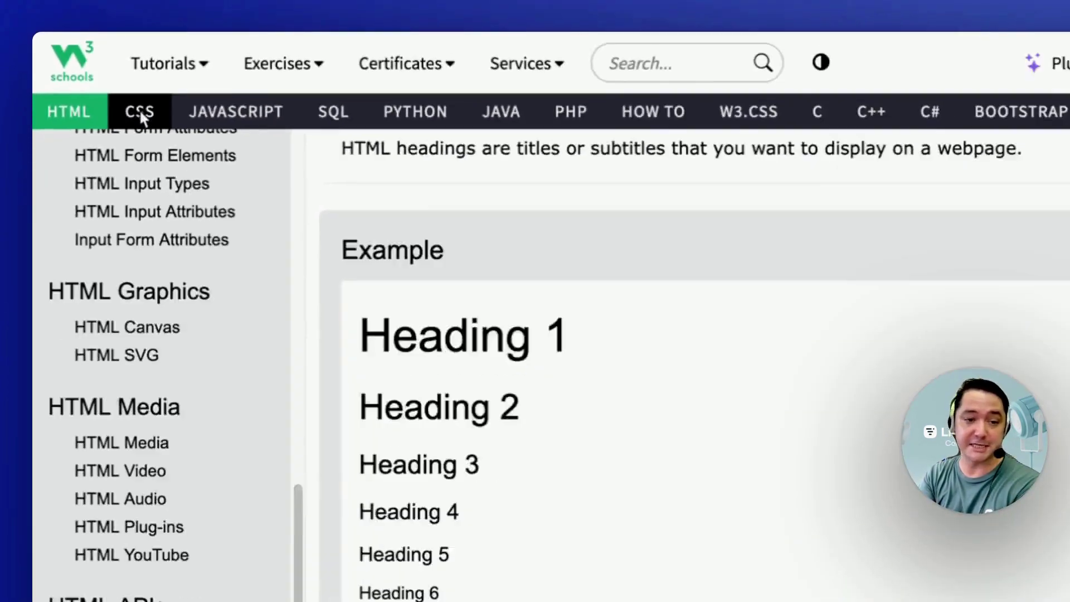
Open the CSS tutorial and browse its list of lessons.
click(140, 114)
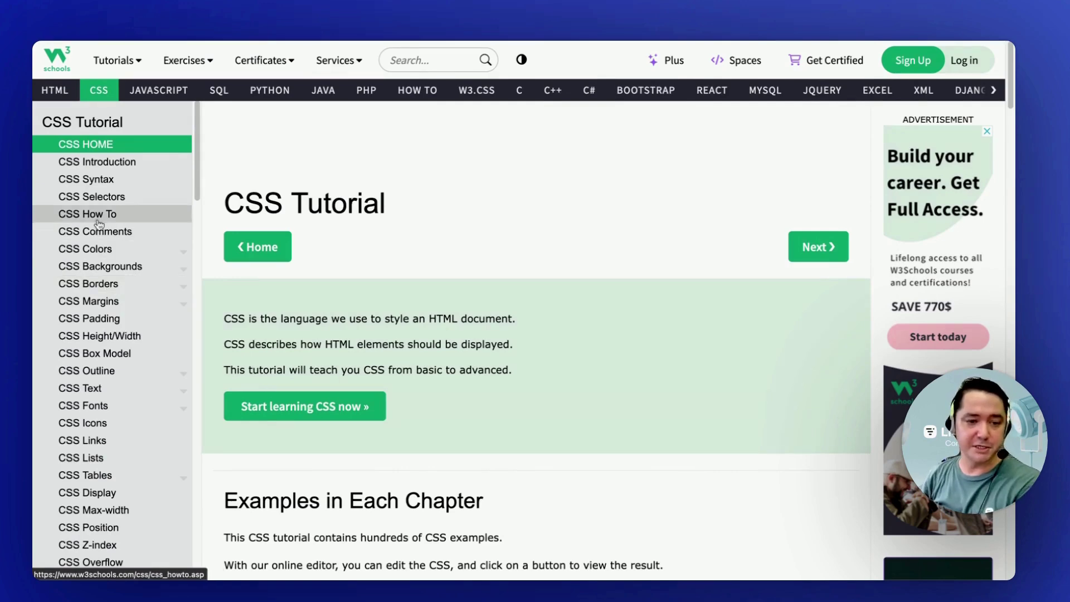
scroll(102, 299, down, 1)
scroll(83, 377, down, 1)
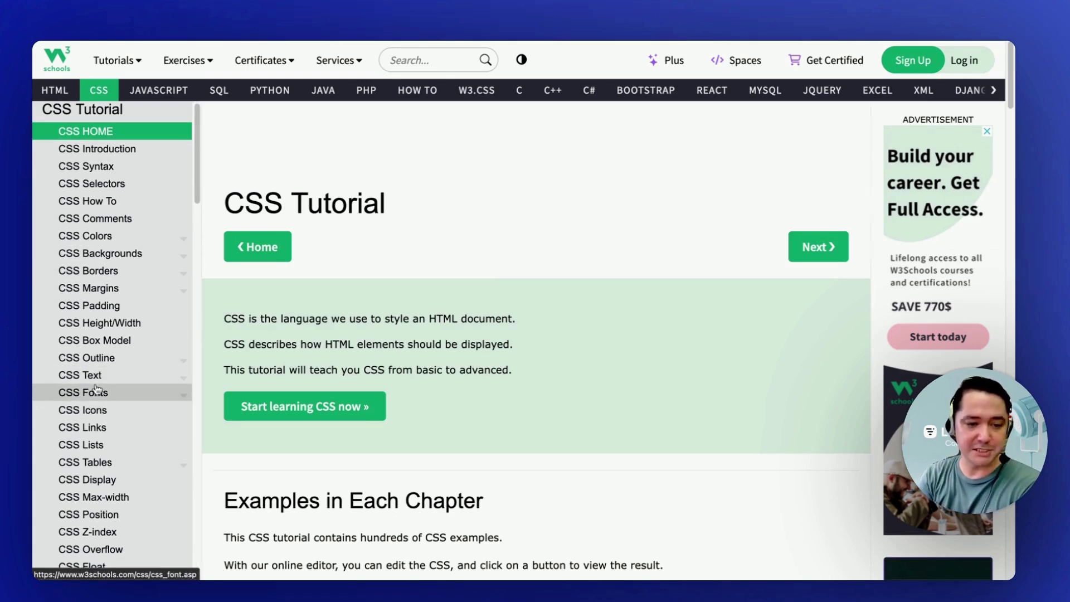
scroll(115, 412, down, 4)
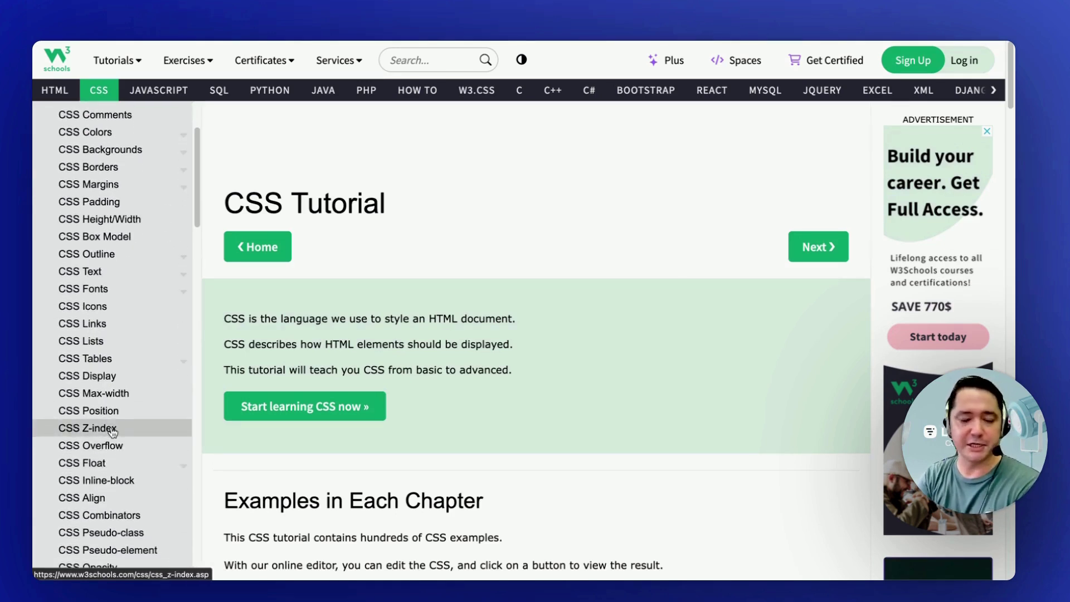
drag(197, 165, 194, 303)
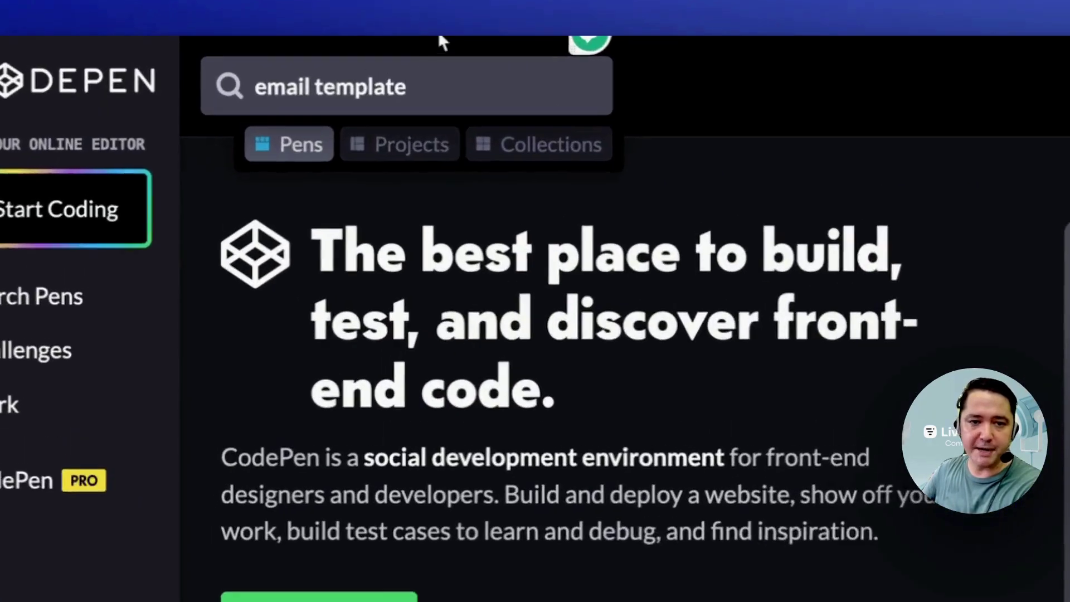
Switch to CodePen, search pens for "email template", open Envato Tuts+'s HTML email pen and select all its HTML code for copying.
key(Return)
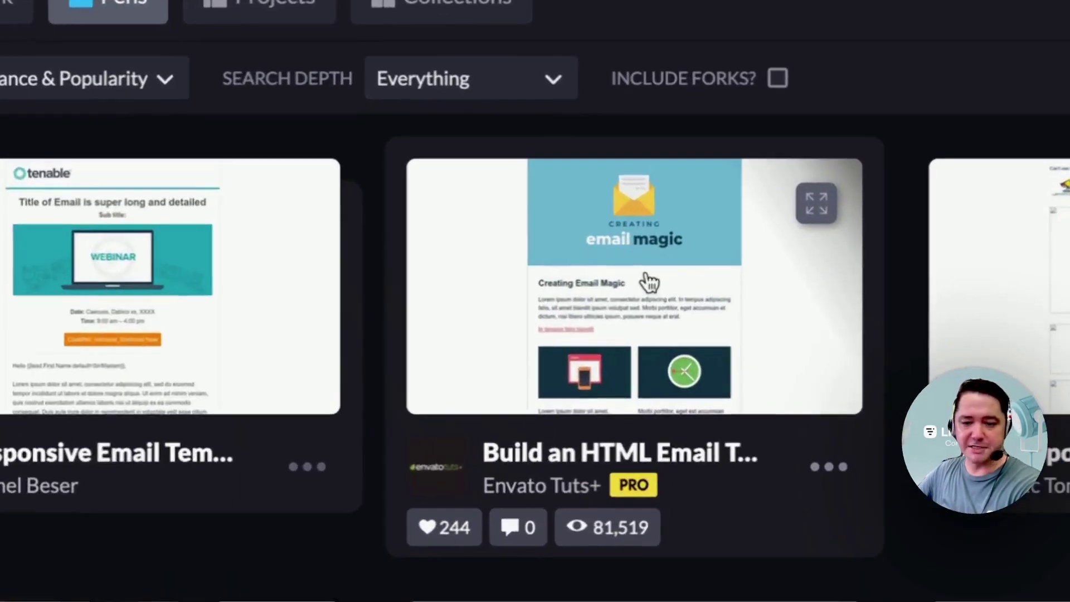
click(622, 296)
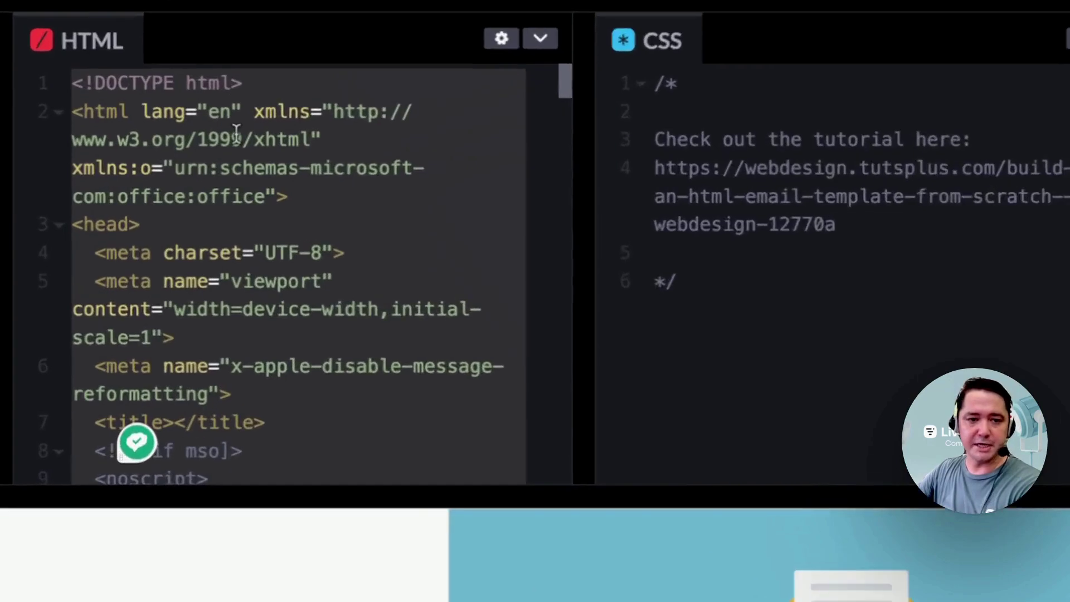
key(super+a)
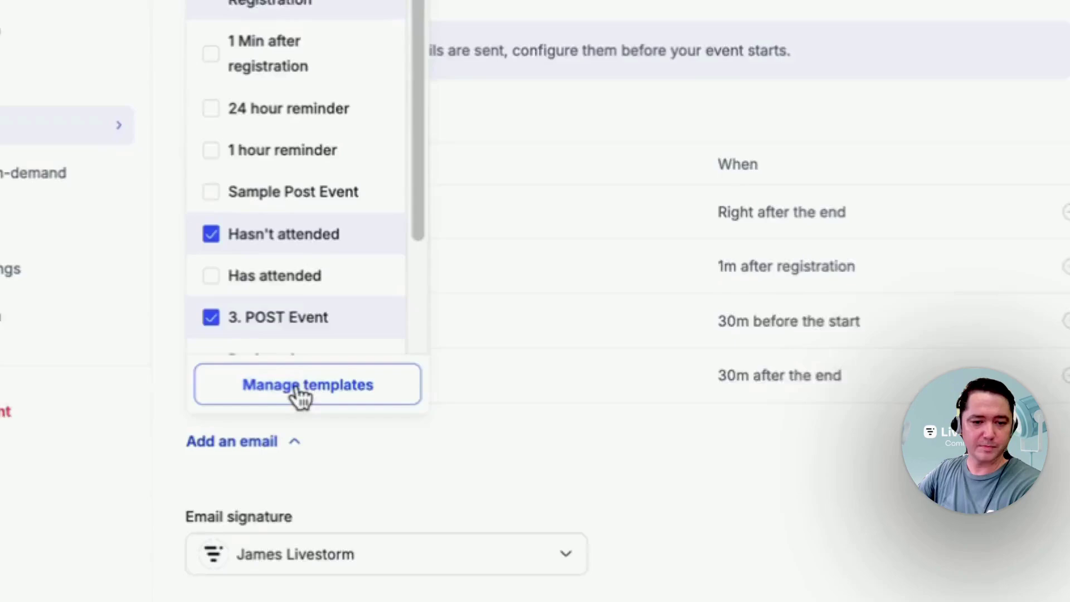
Switch to Livestorm, go to the email template manager and start a new template with the Custom HTML email style.
click(295, 386)
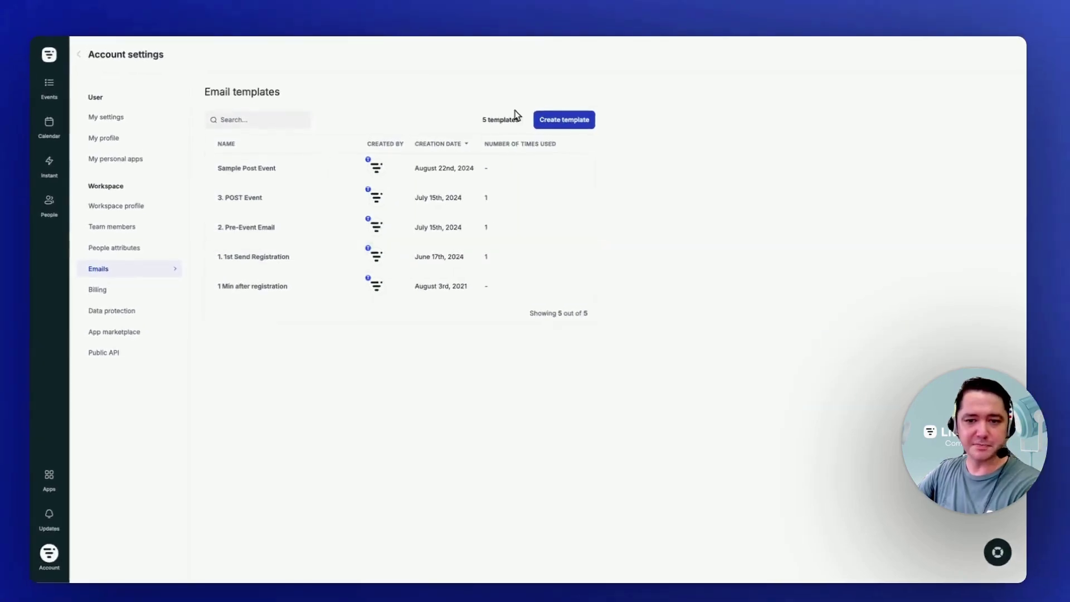
click(634, 70)
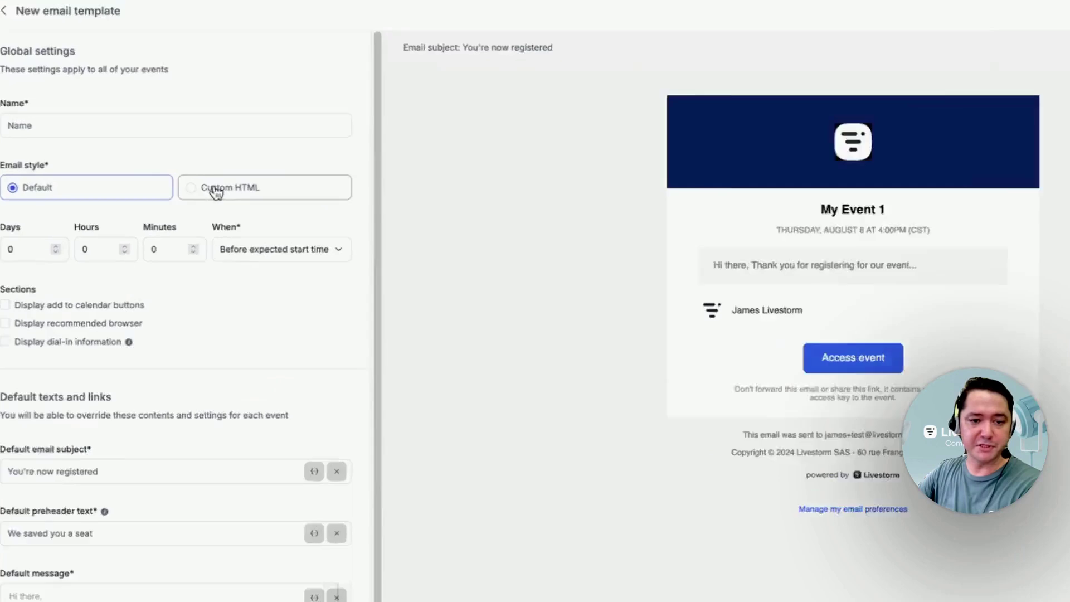
click(203, 187)
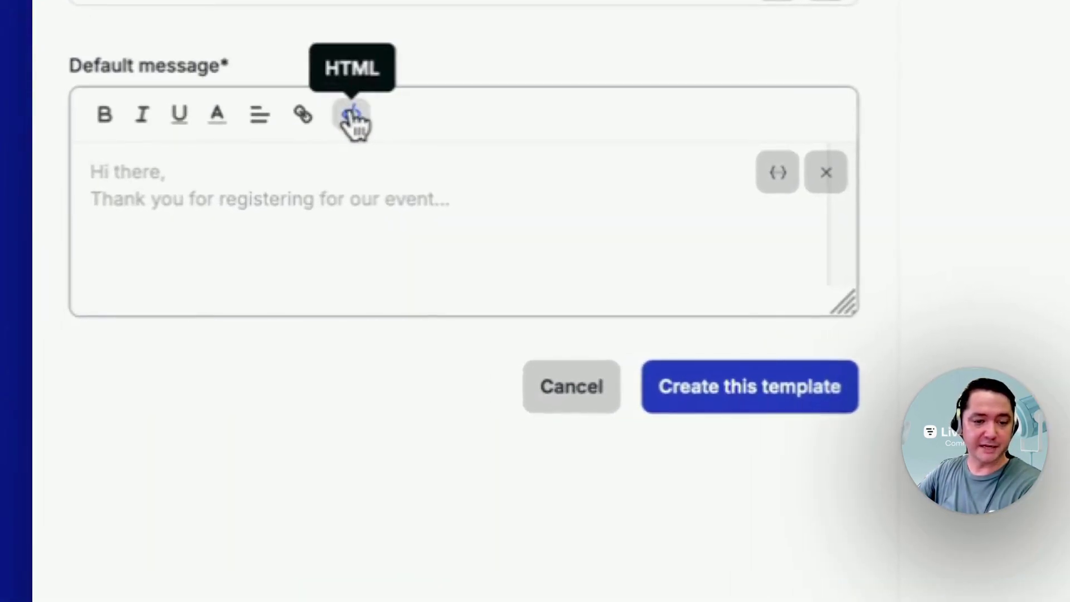
Paste the copied HTML code into the default message's HTML source and save it.
click(350, 118)
key(ctrl+v)
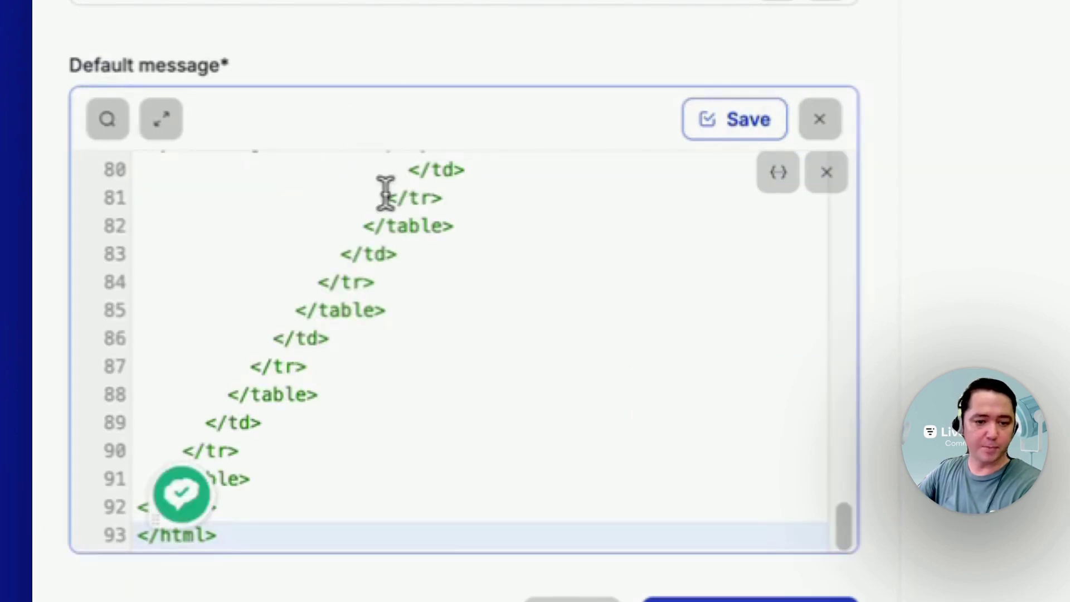
click(753, 139)
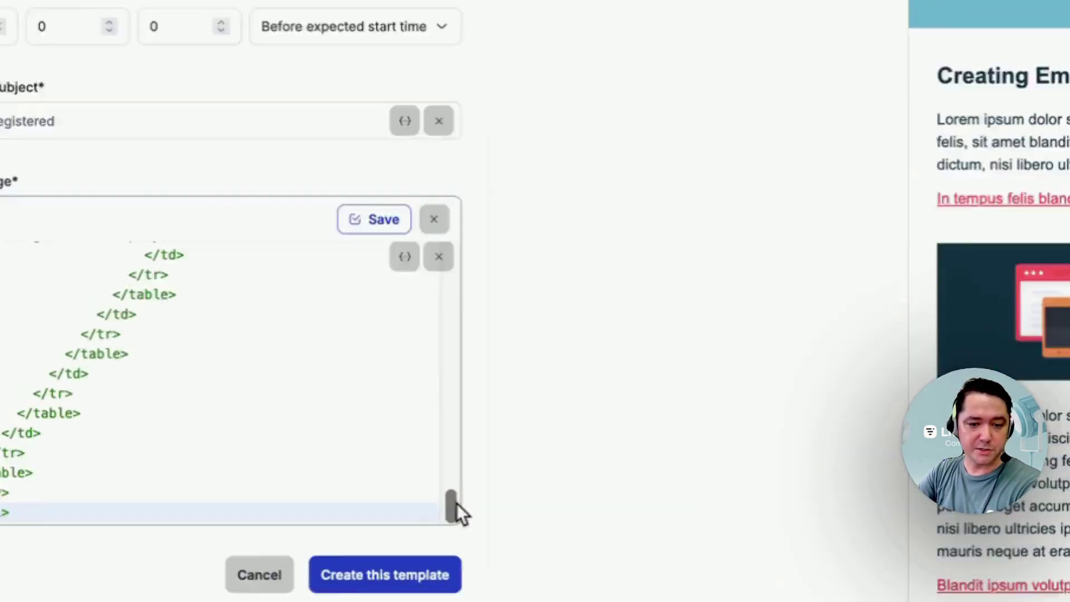
Replace the h1 heading "Creating Email Magic" with "This is my registration email", save the code and check the email preview.
drag(310, 497, 309, 477)
drag(740, 393, 743, 116)
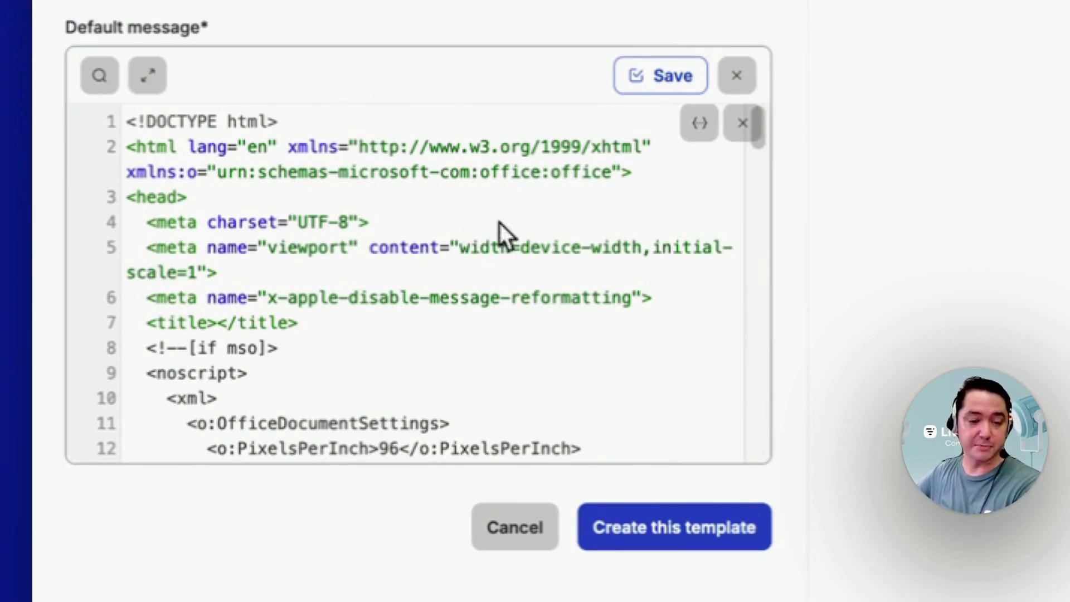
scroll(468, 239, down, 15)
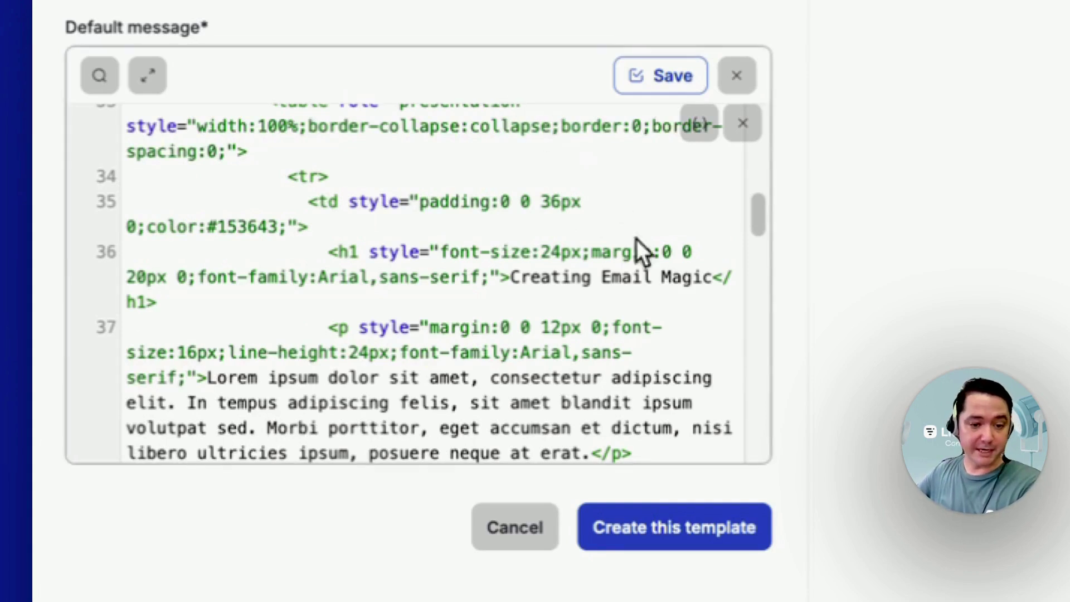
drag(713, 277, 511, 277)
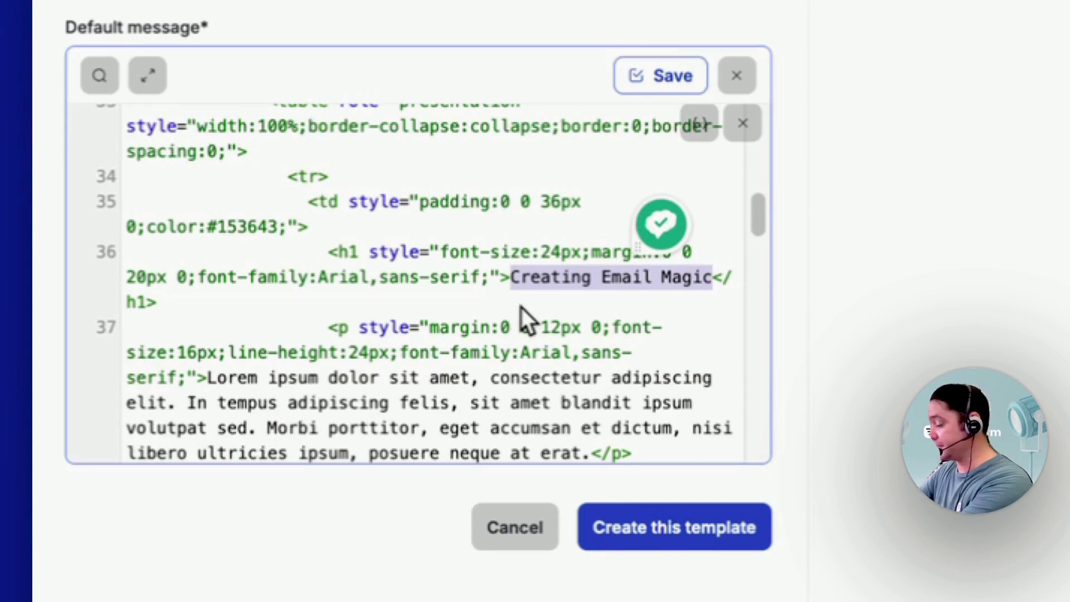
text(This is )
text(my registra)
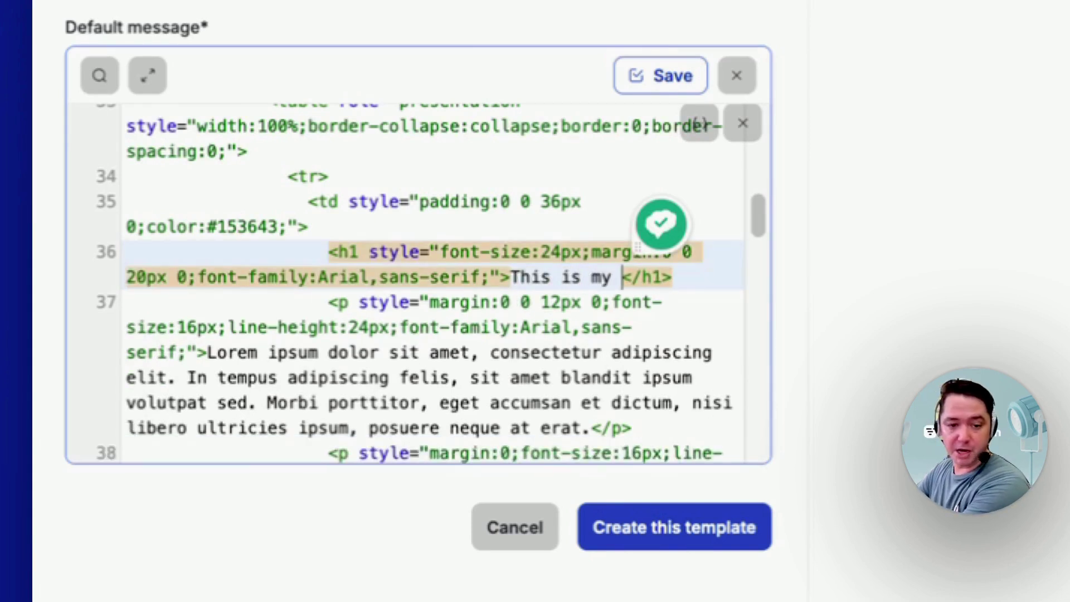
text(tion email)
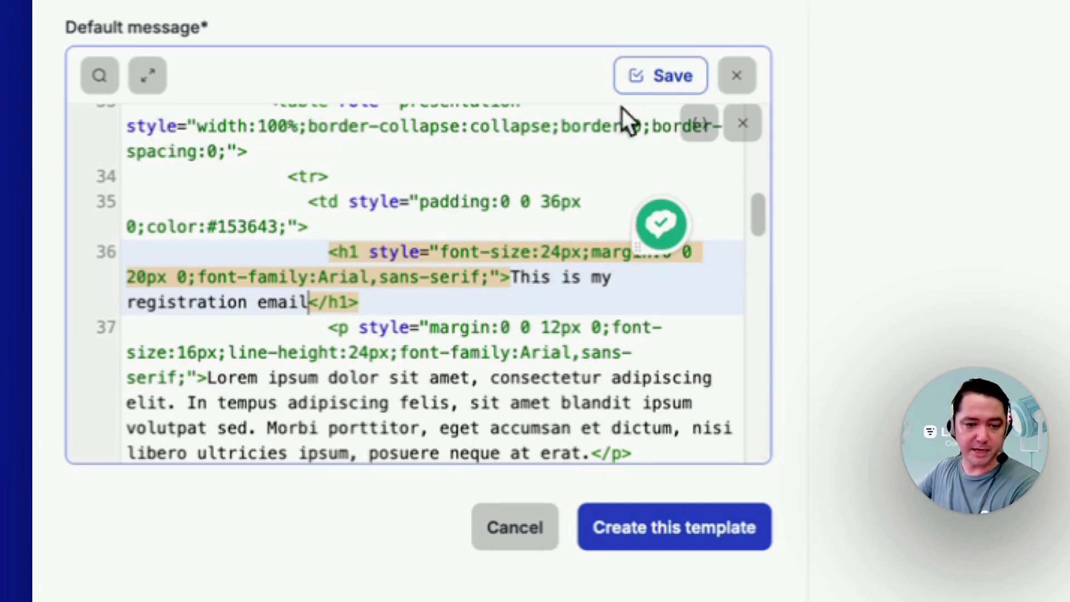
click(647, 86)
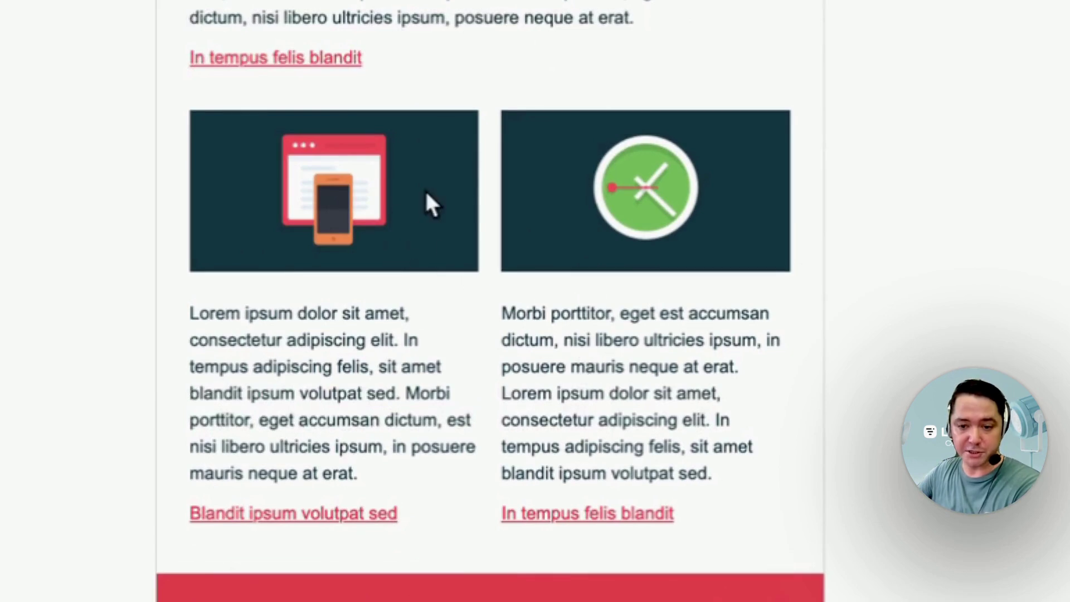
scroll(651, 384, down, 1)
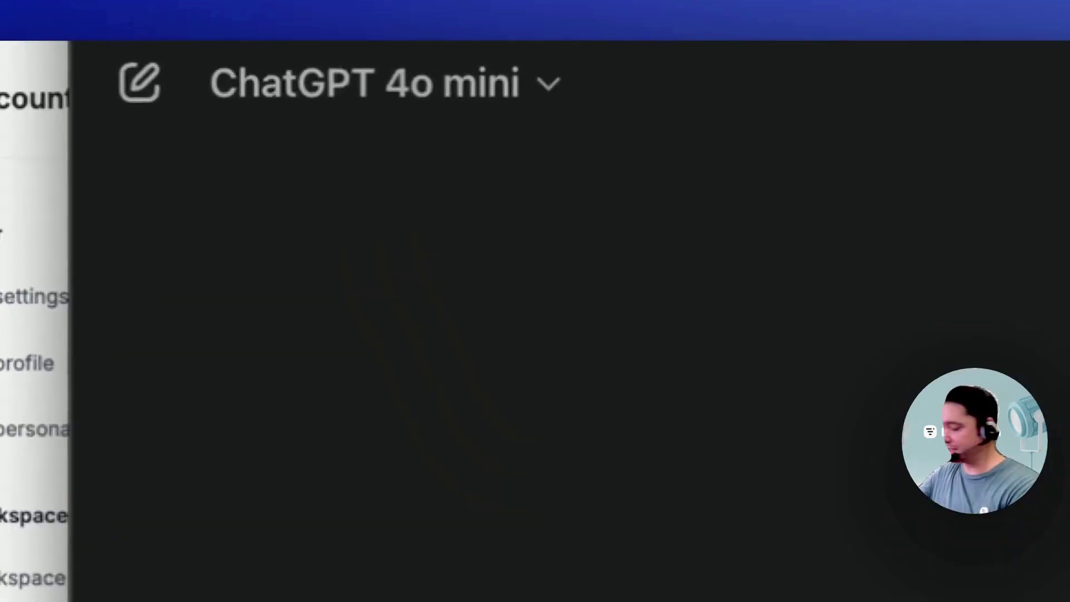
Switch to ChatGPT and submit the prompt "build me an event registration confrimation email in html".
text(buil)
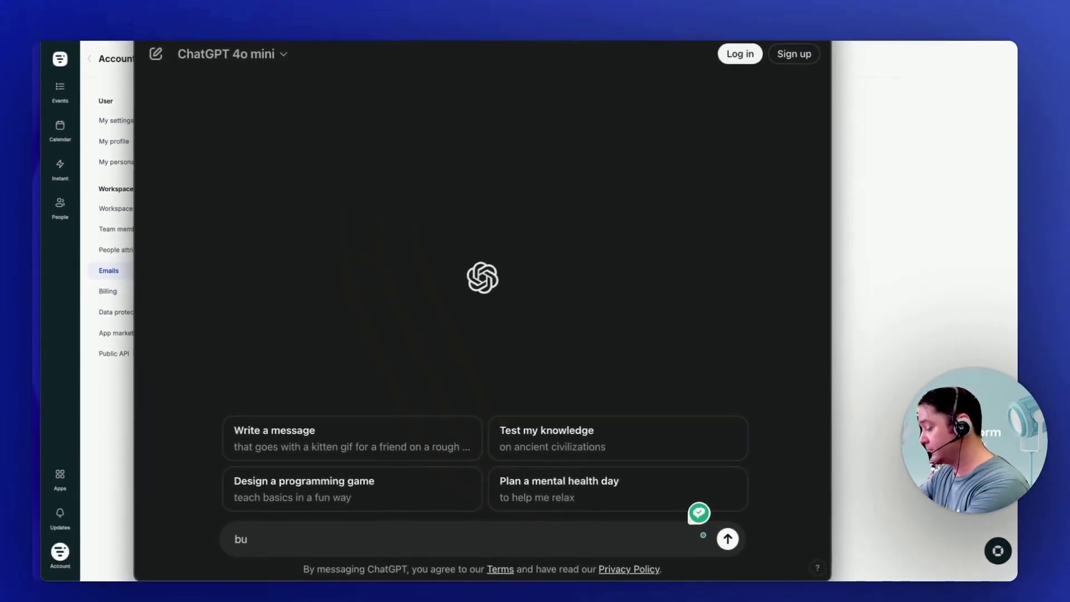
text(d me an e)
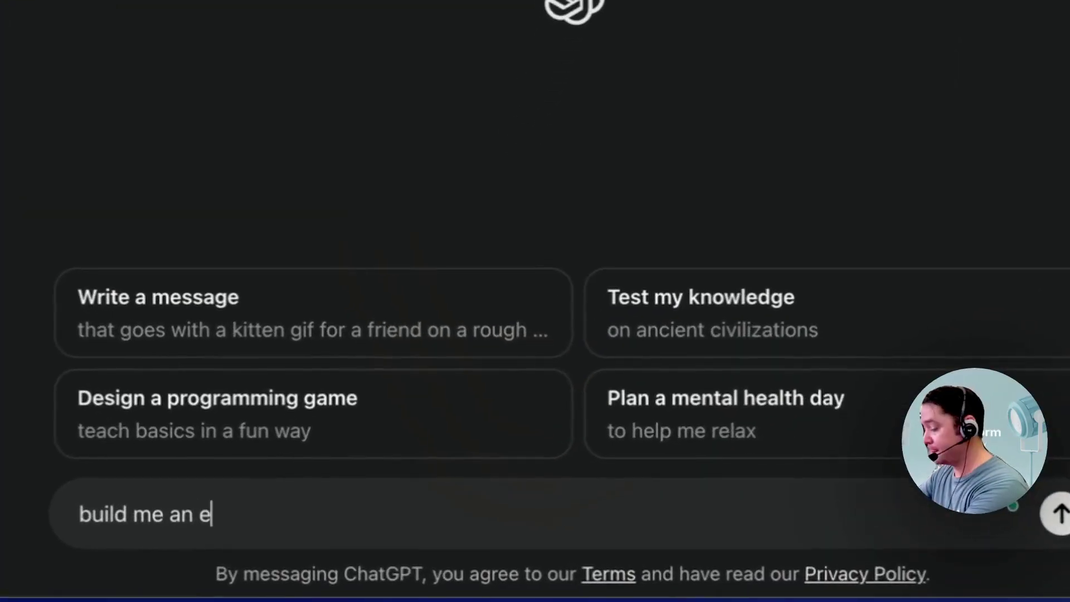
text(vent registra)
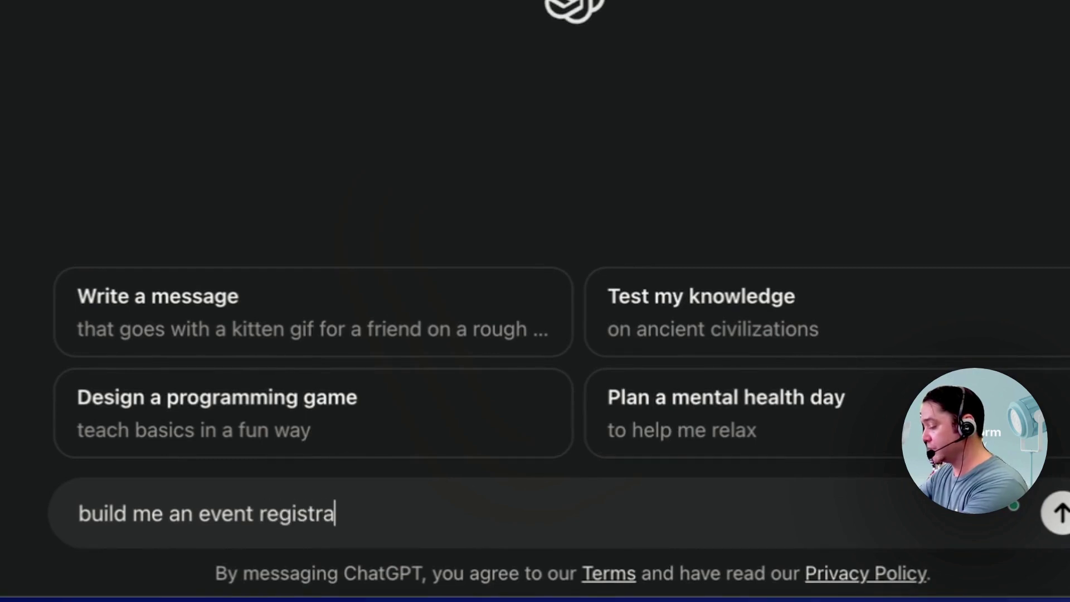
text(tion confrimation email)
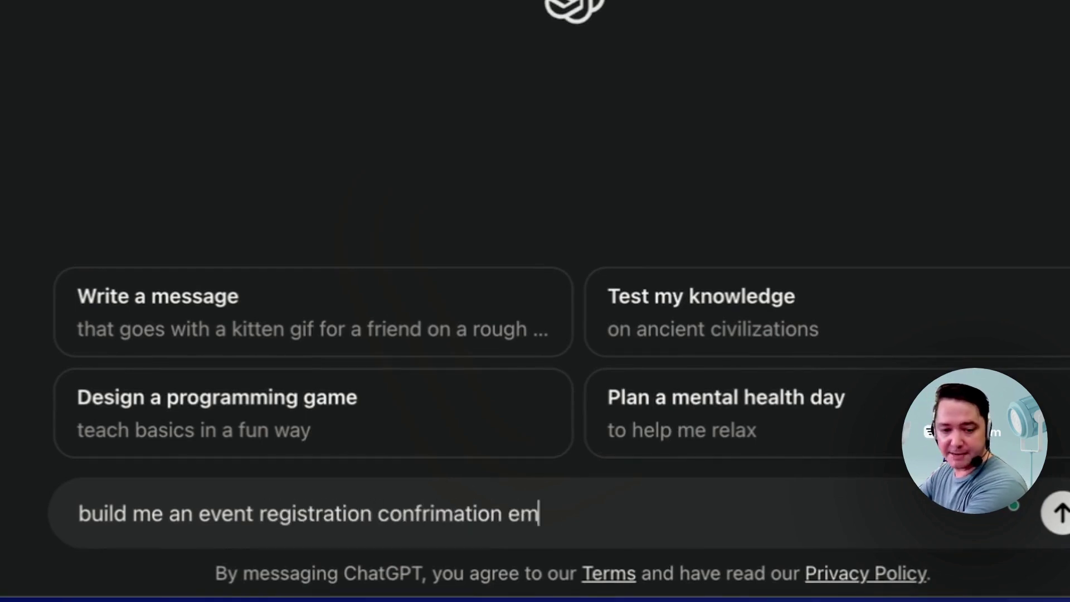
text( in h)
key(Return)
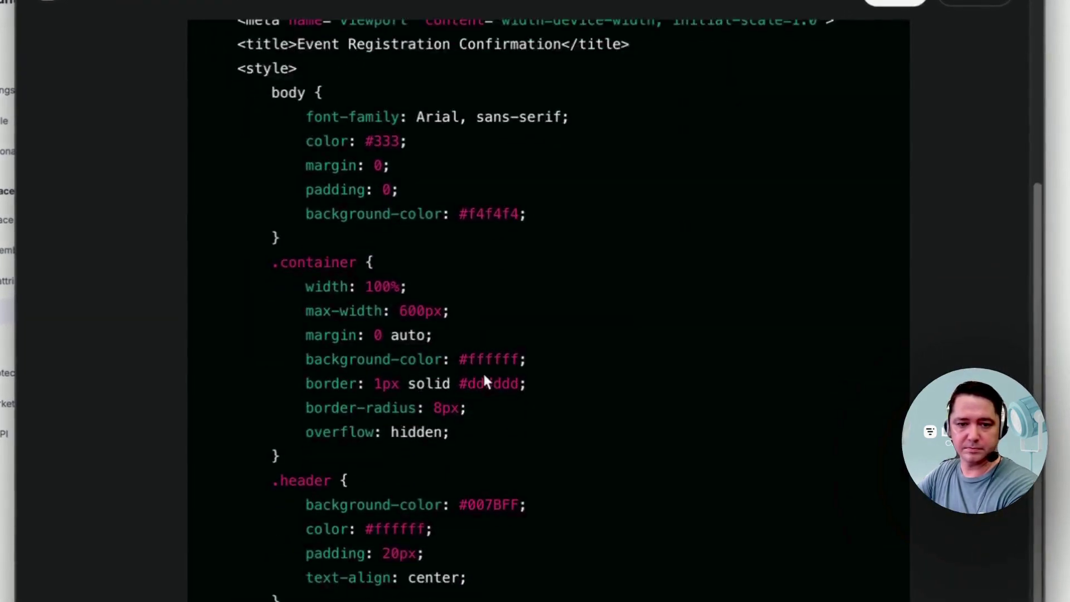
Review the generated event registration confirmation email code and copy it.
scroll(483, 381, down, 10)
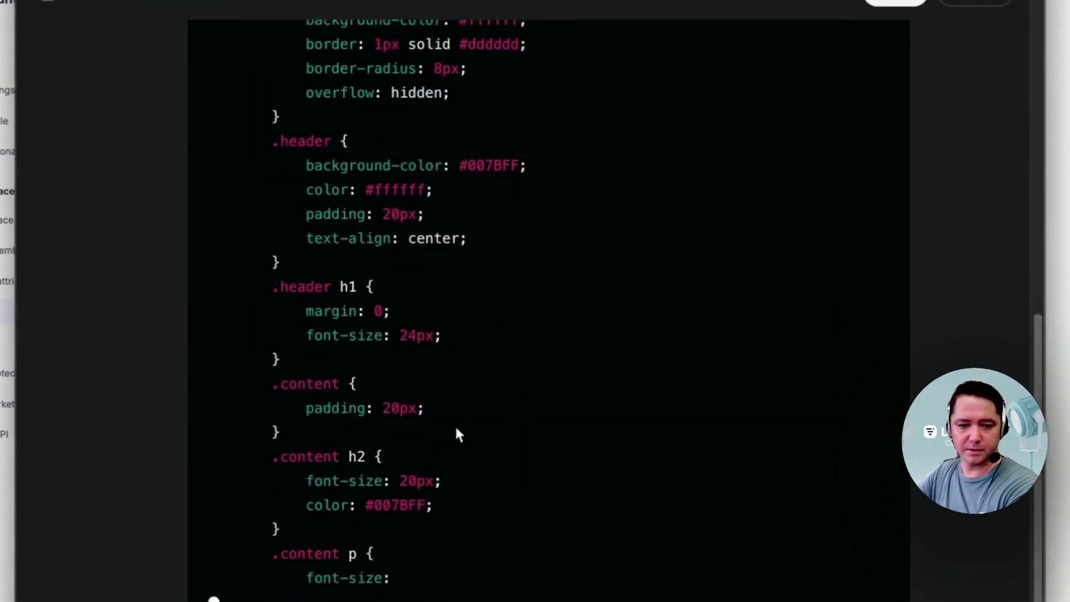
scroll(471, 486, up, 15)
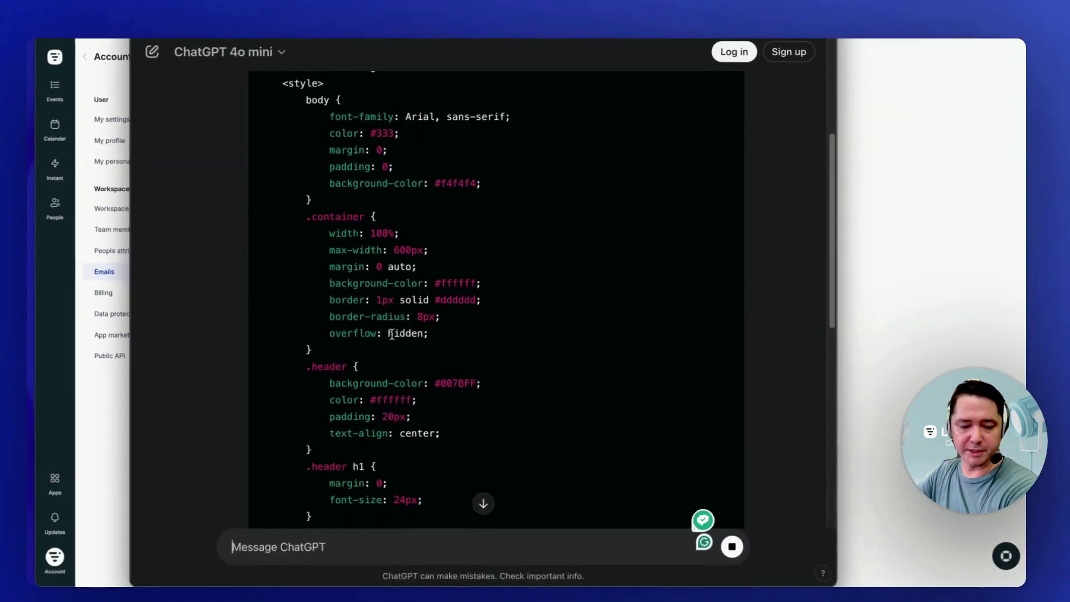
scroll(476, 310, down, 13)
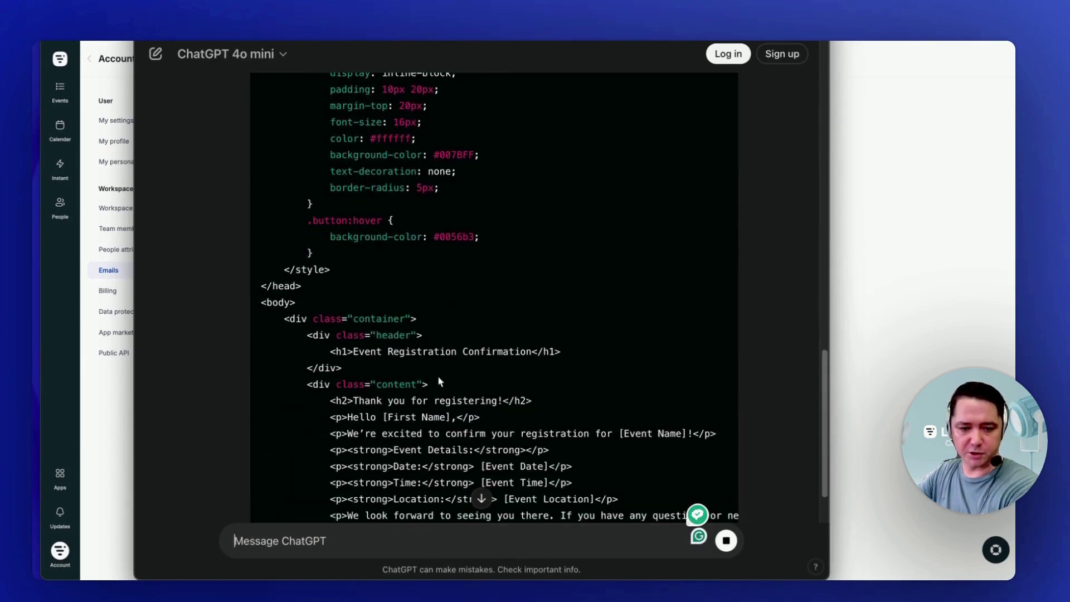
scroll(485, 396, up, 15)
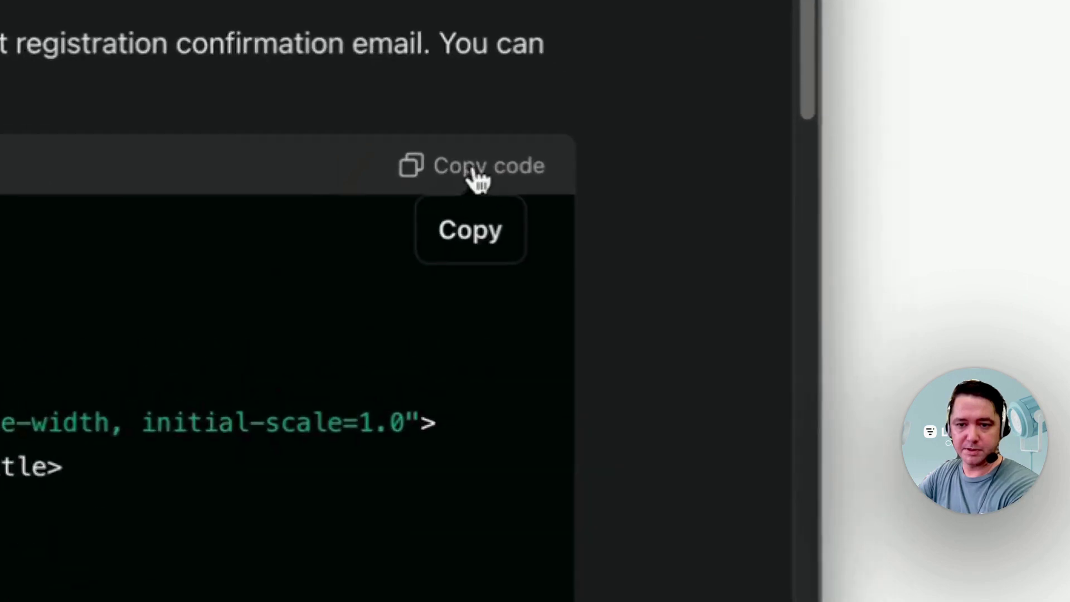
click(686, 177)
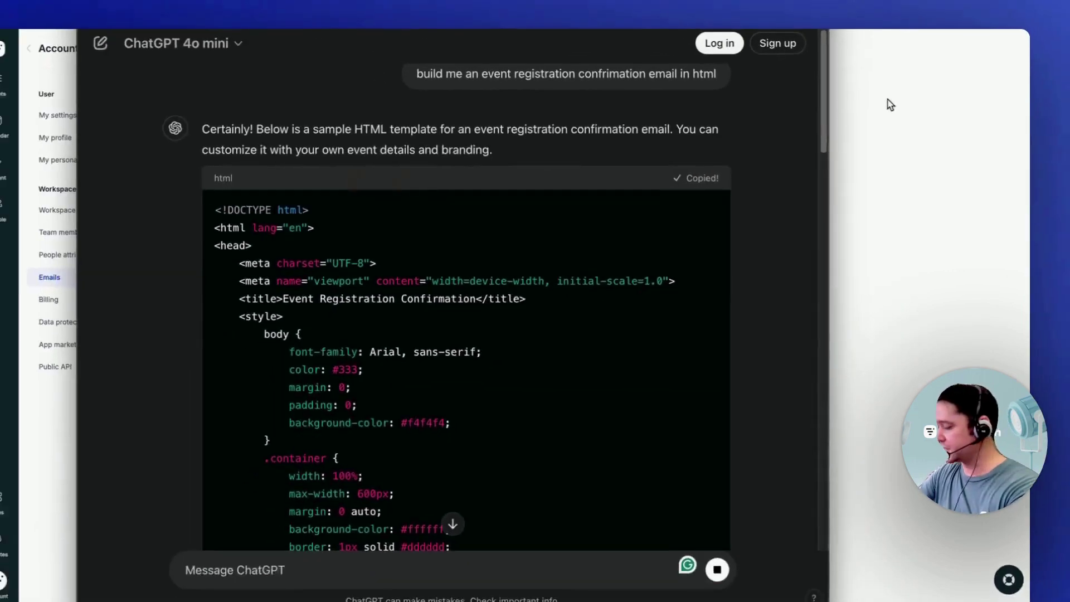
Look through the generated event registration confirmation email code and copy it again.
scroll(647, 266, down, 6)
scroll(652, 270, down, 10)
scroll(655, 273, up, 15)
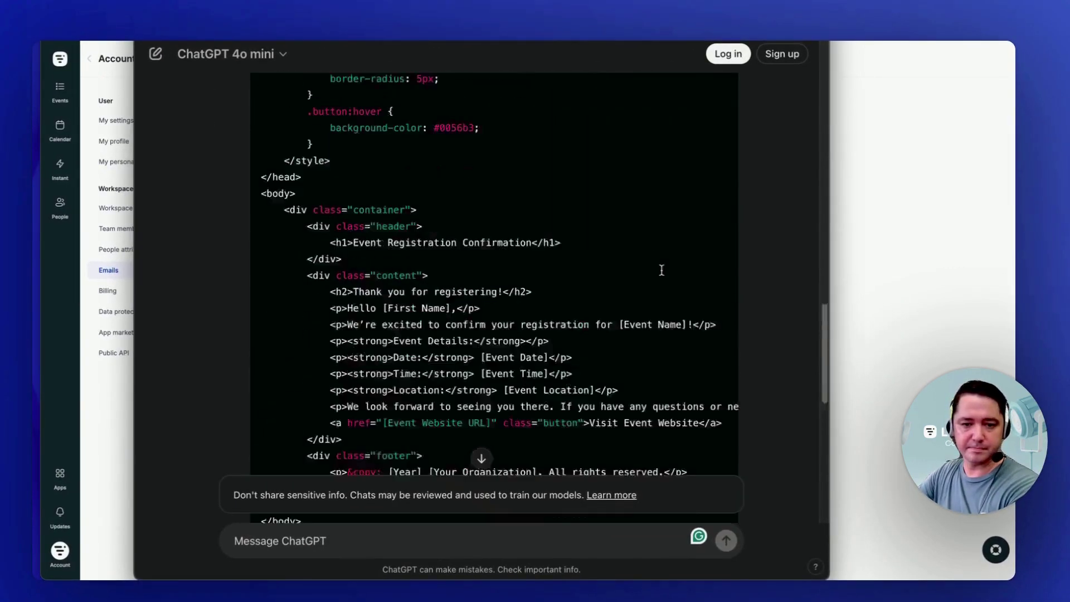
scroll(691, 232, up, 10)
click(699, 204)
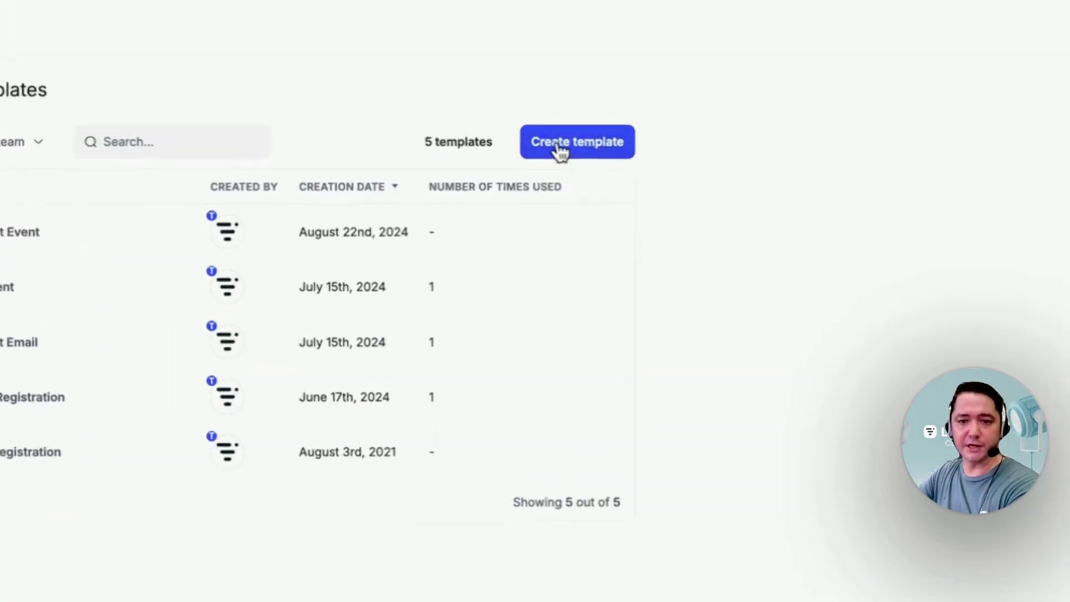
In Livestorm, start a new Custom HTML email template, paste the copied code into the default message's HTML source and save the code.
click(561, 128)
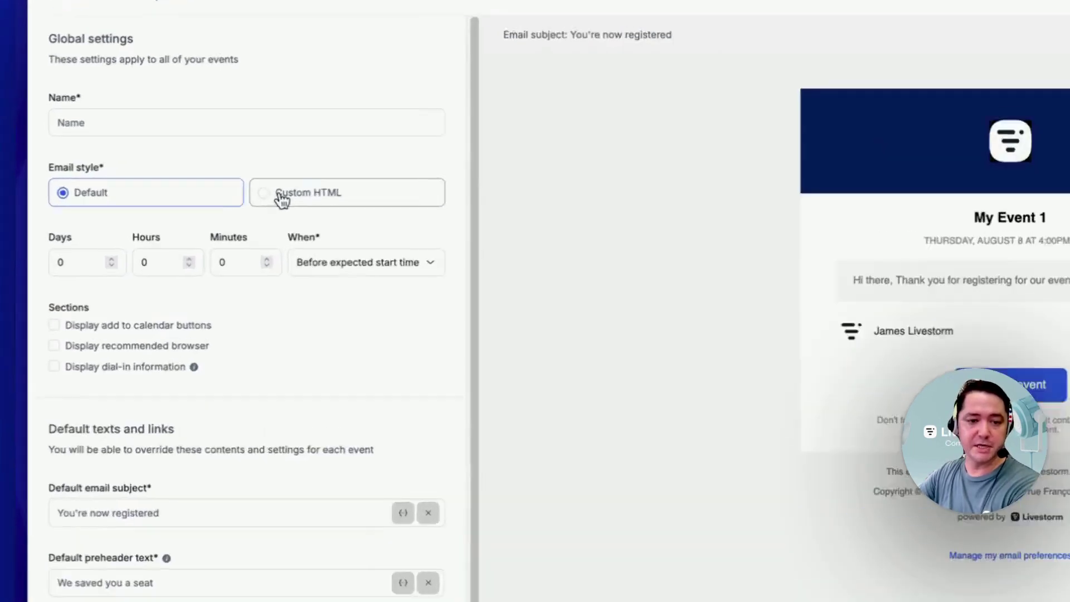
click(193, 186)
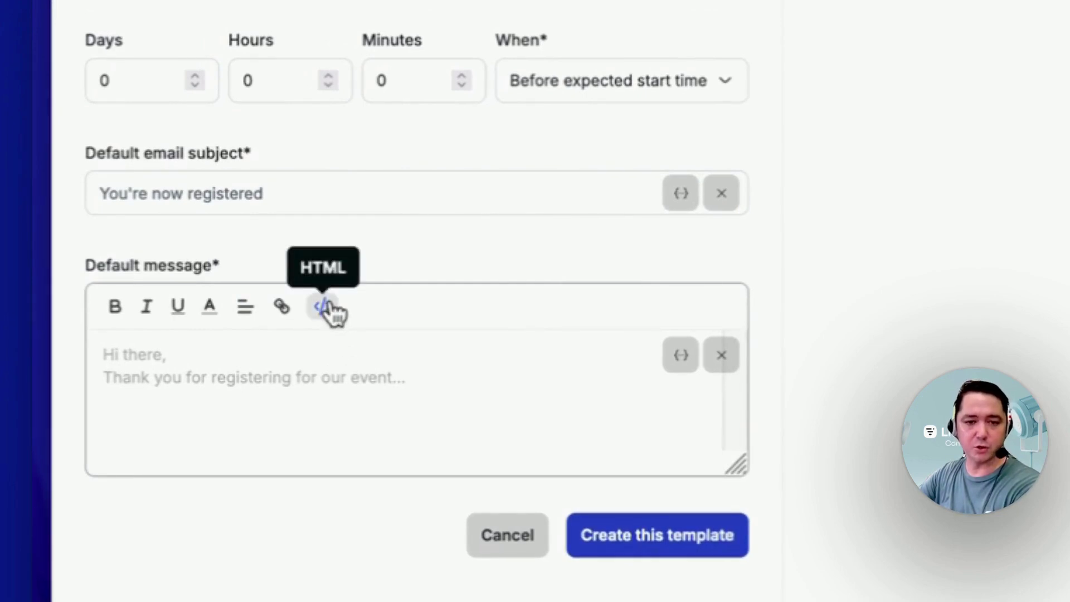
click(325, 306)
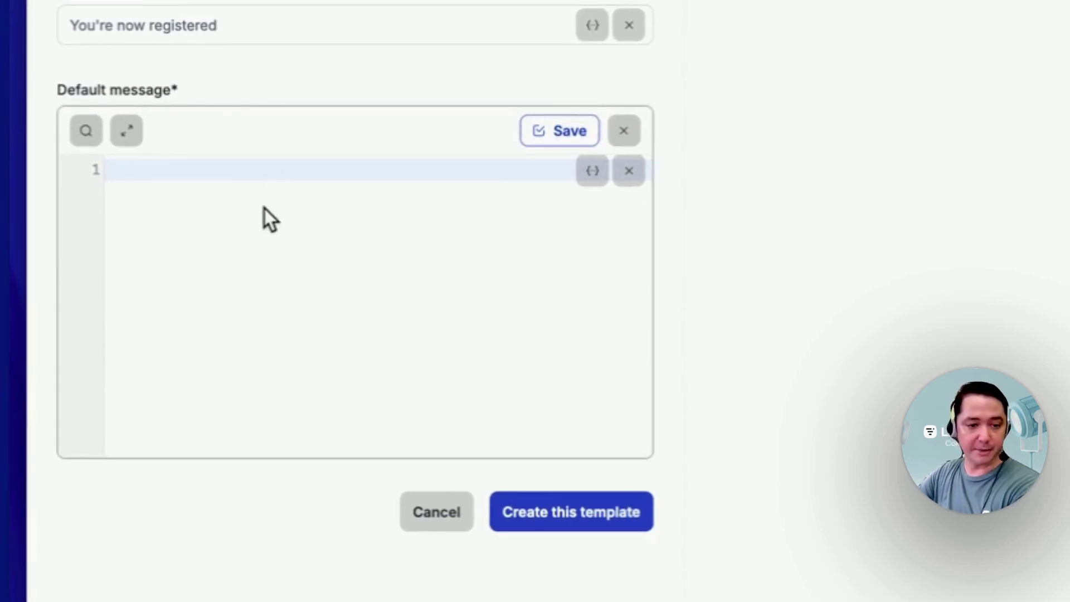
click(292, 171)
key(ctrl+v)
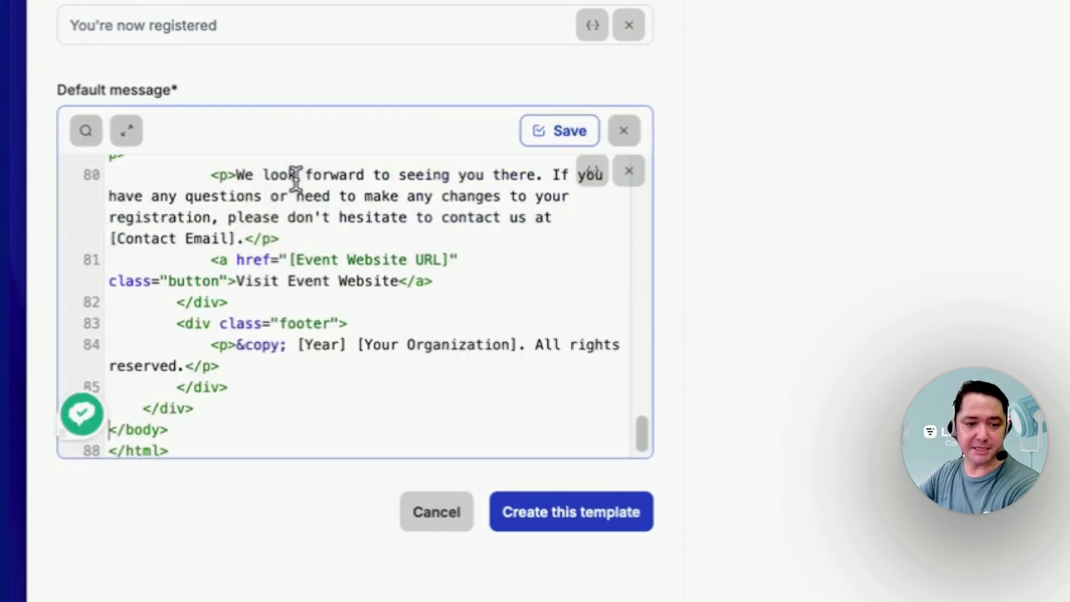
click(551, 143)
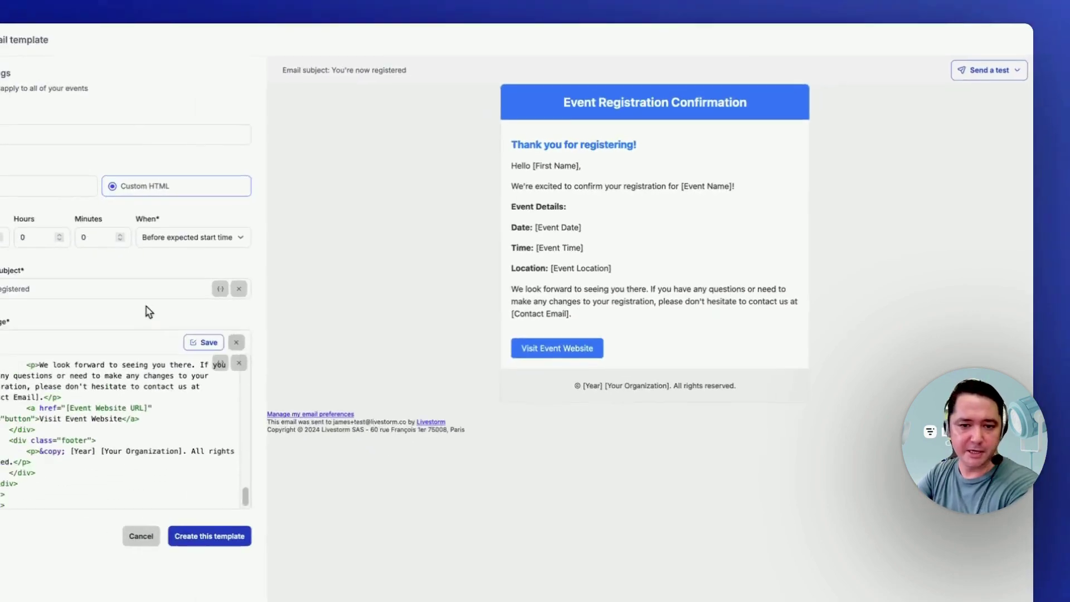
Replace the [First Name] placeholder in the greeting with the {{ registrant.first_name }} variable and save the code.
scroll(165, 356, up, 3)
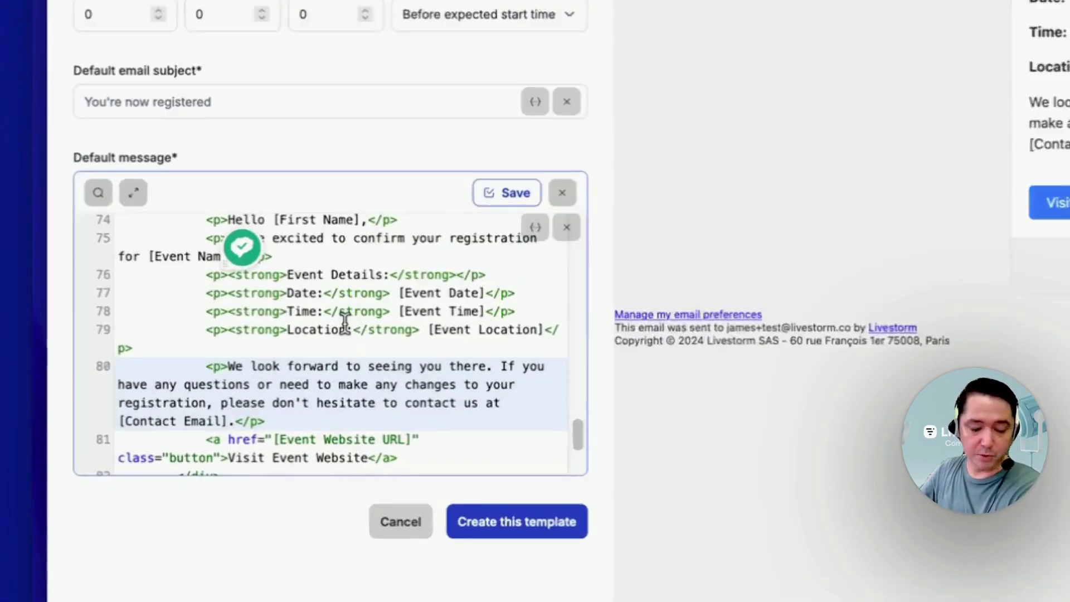
scroll(195, 390, up, 4)
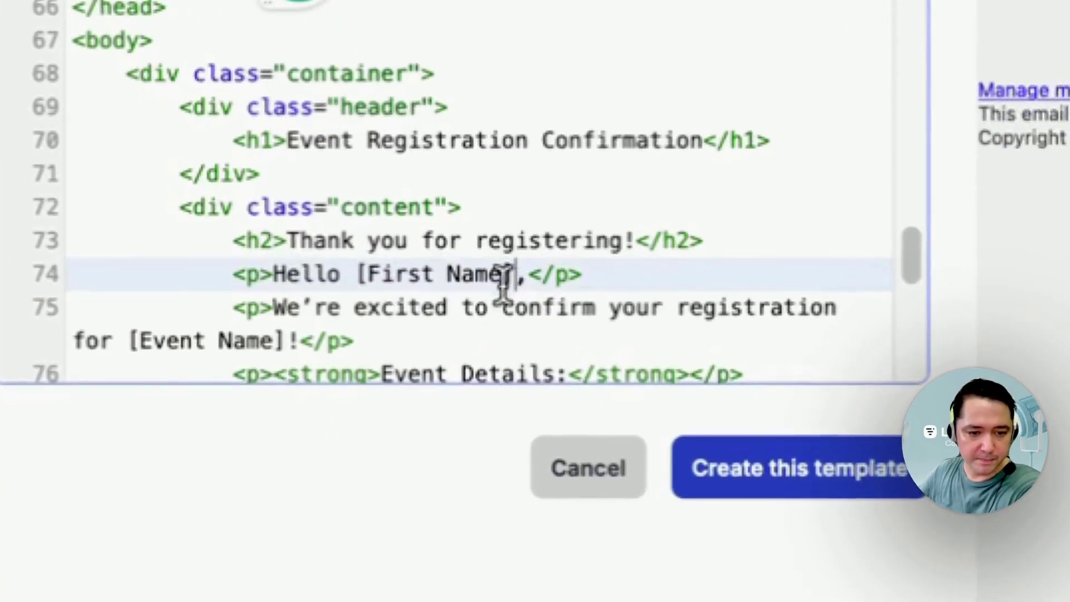
drag(444, 403, 348, 390)
key(BackSpace)
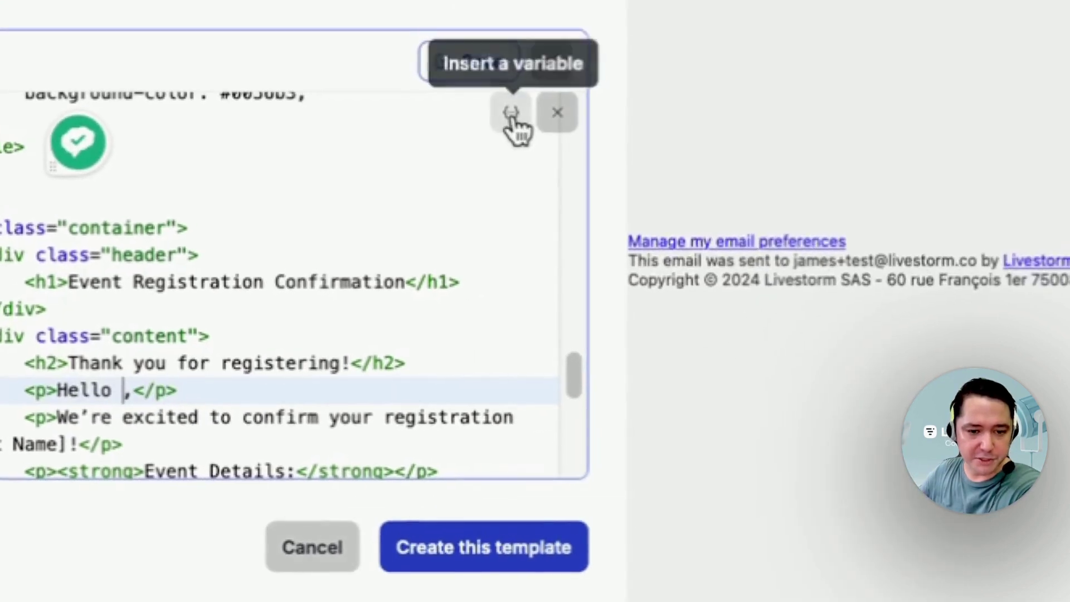
click(831, 0)
click(268, 256)
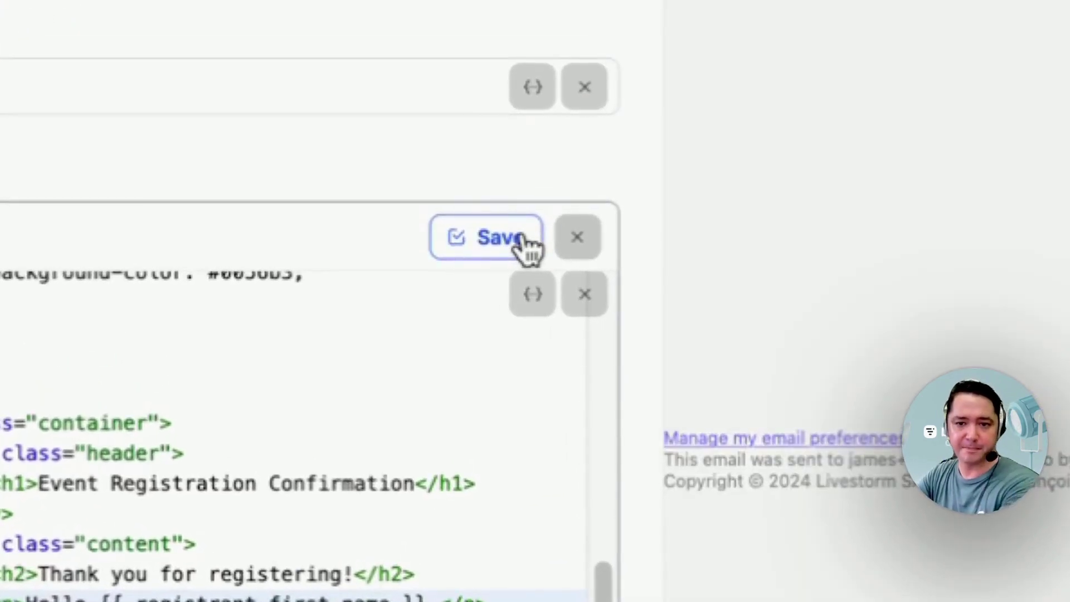
click(524, 239)
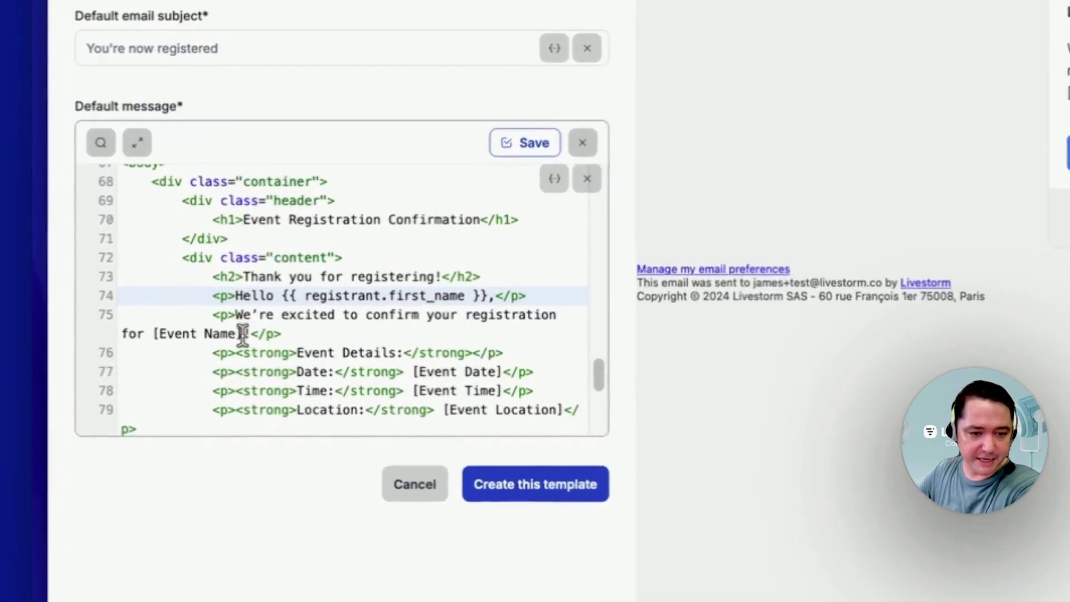
Replace the [Event Name] placeholder with the {{ event_type.name }} variable, save the code and check the event name in the preview.
drag(243, 333, 155, 333)
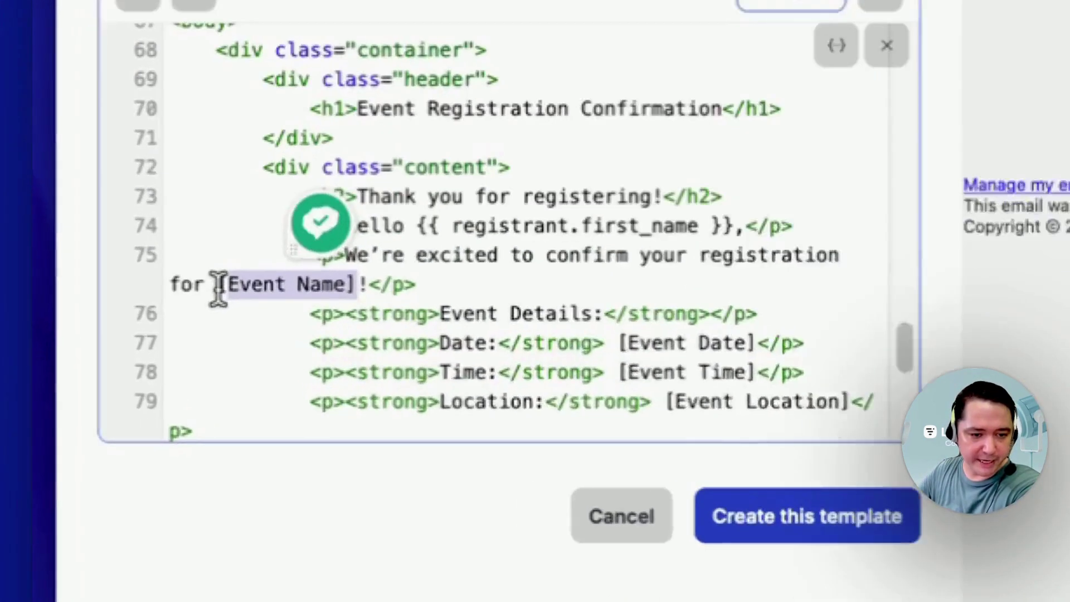
key(BackSpace)
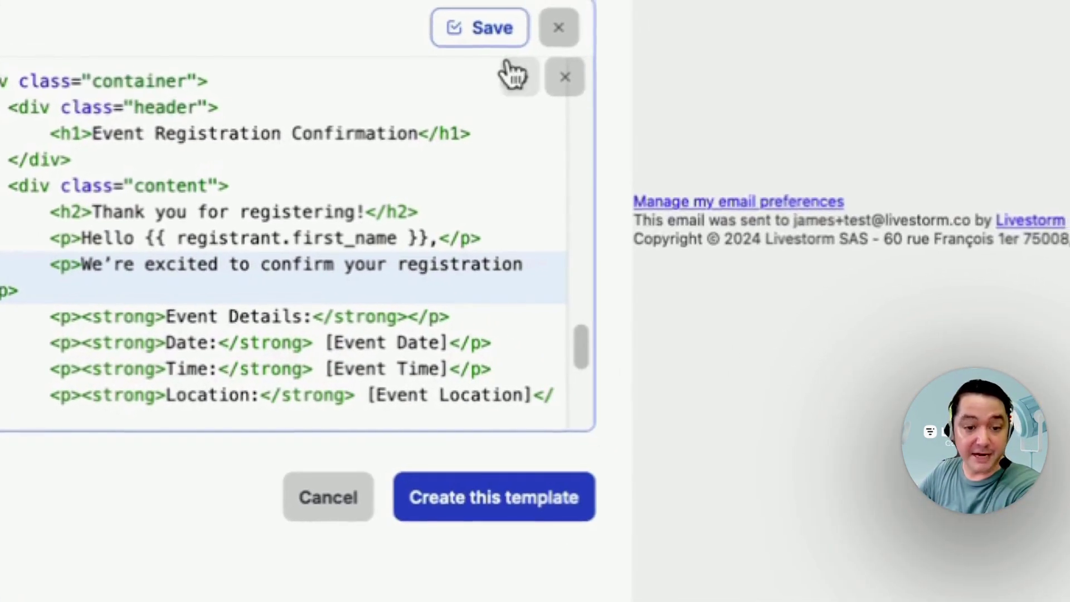
click(943, 6)
click(446, 138)
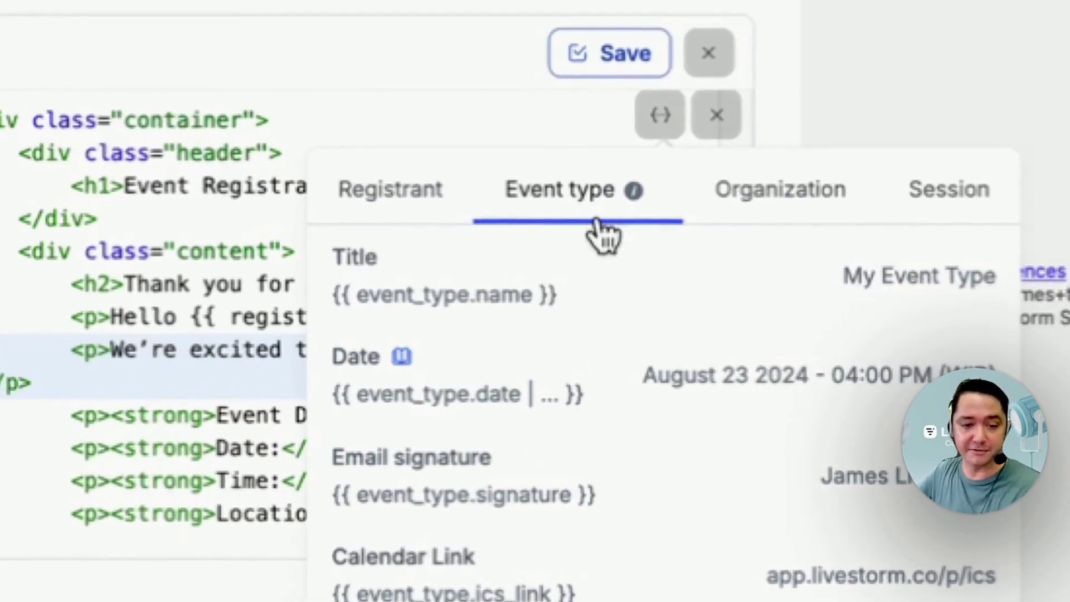
click(605, 295)
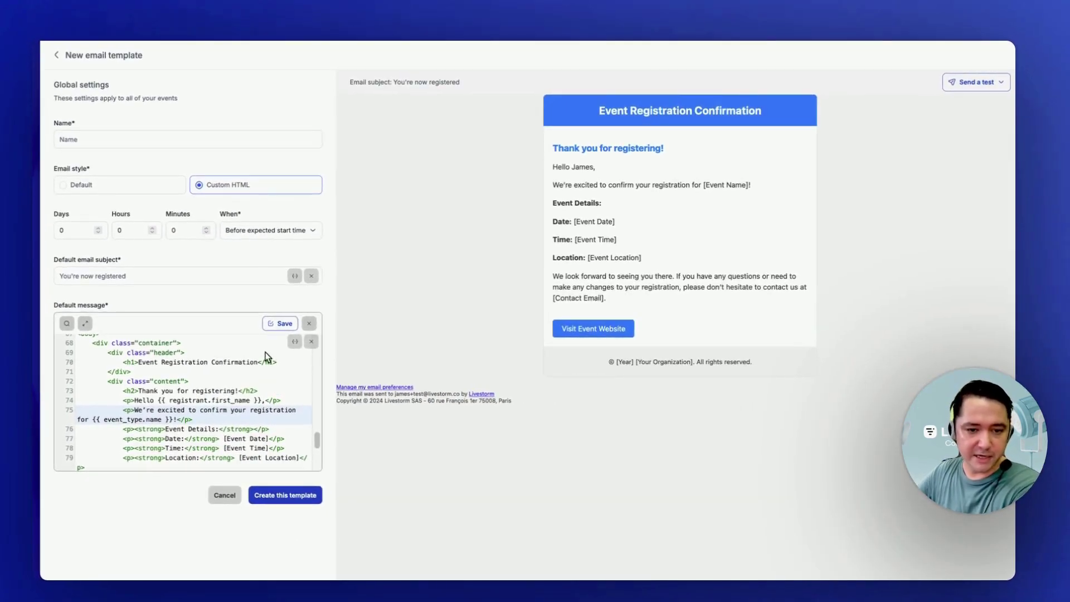
click(281, 323)
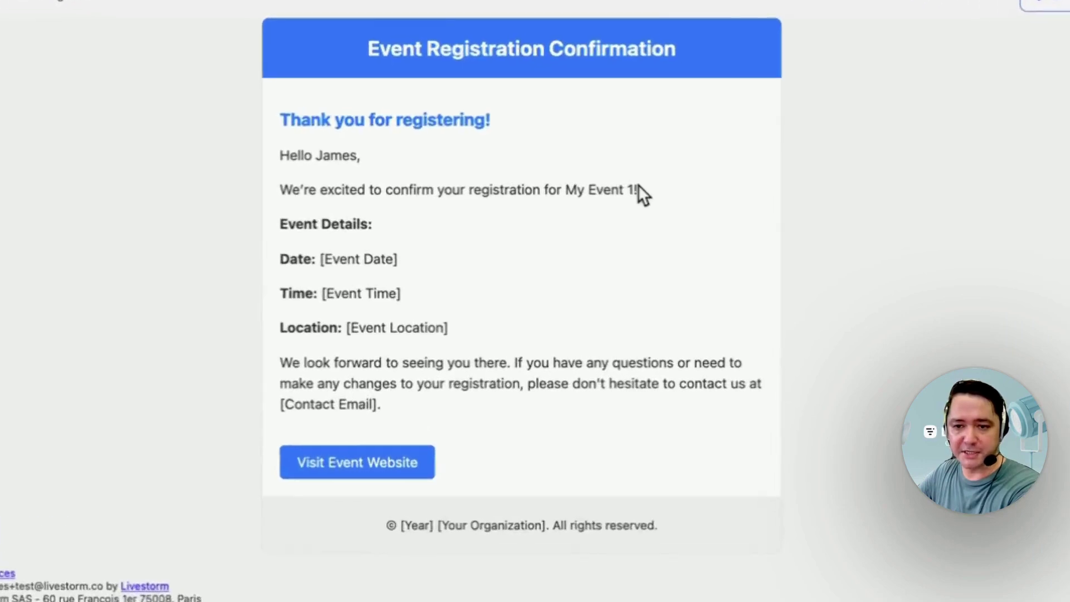
drag(741, 185, 704, 185)
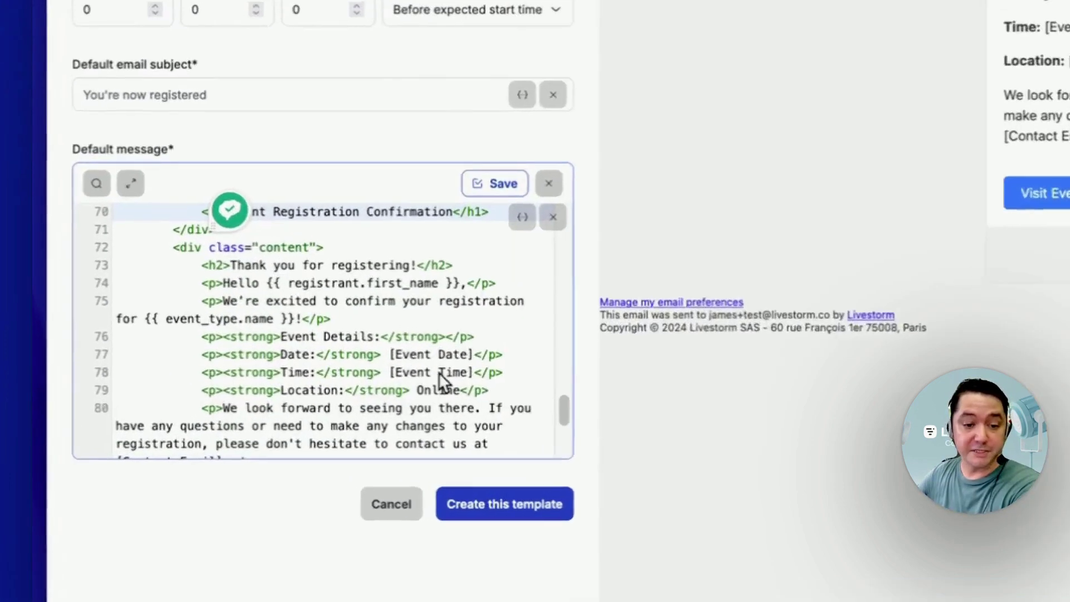
Delete the whole Time line containing the [Event Time] placeholder from the event details.
drag(507, 374, 69, 366)
key(BackSpace)
key(BackSpace)
Replace the [Event Date] placeholder with the event type's Date variable, save the code and check the date and location in the preview.
drag(505, 346, 412, 348)
key(BackSpace)
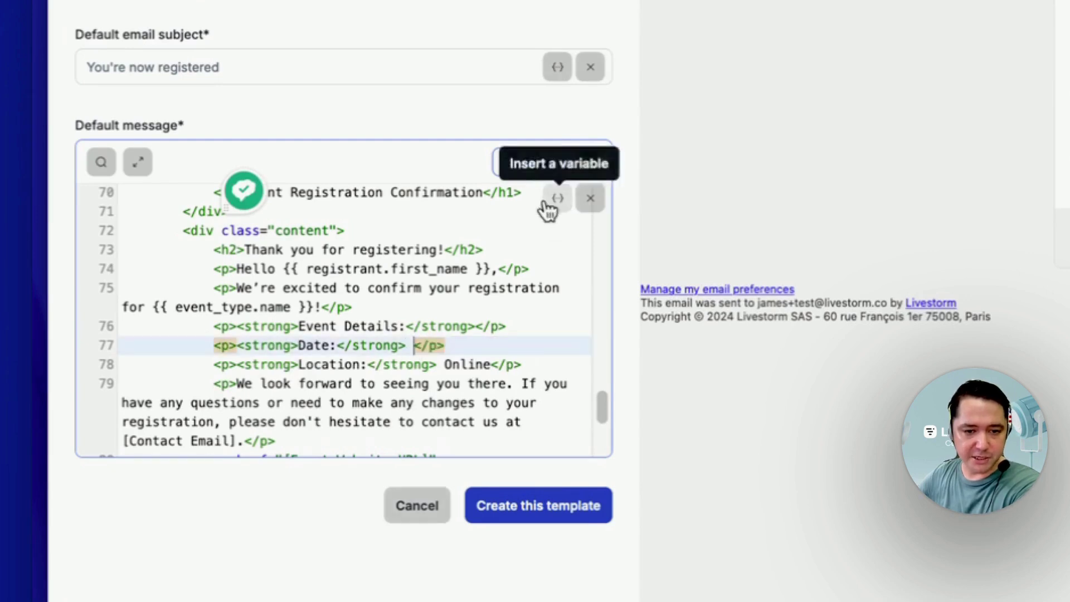
click(556, 201)
click(543, 246)
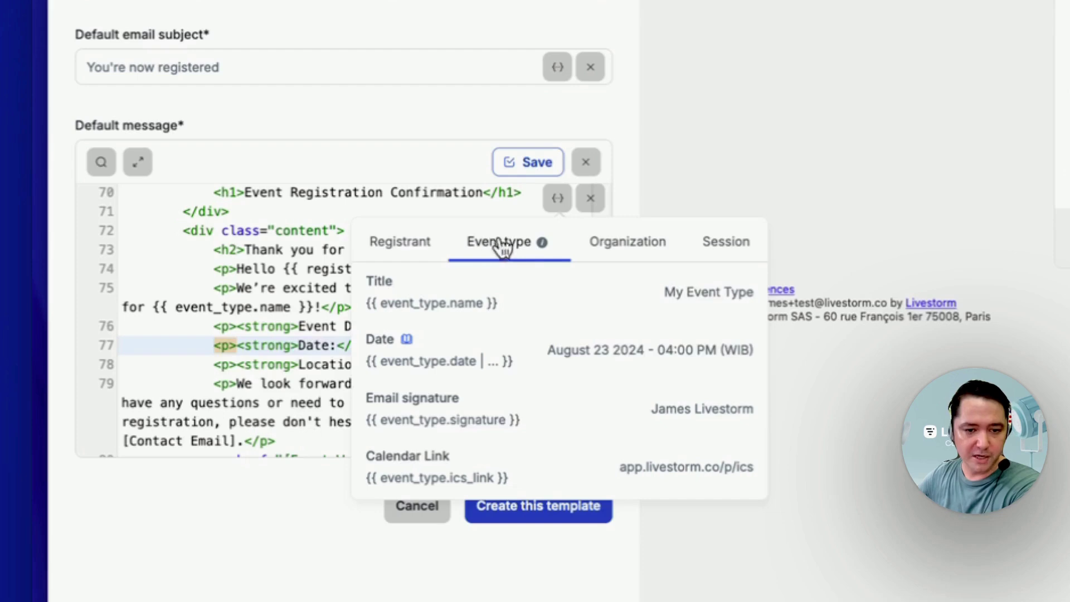
click(446, 346)
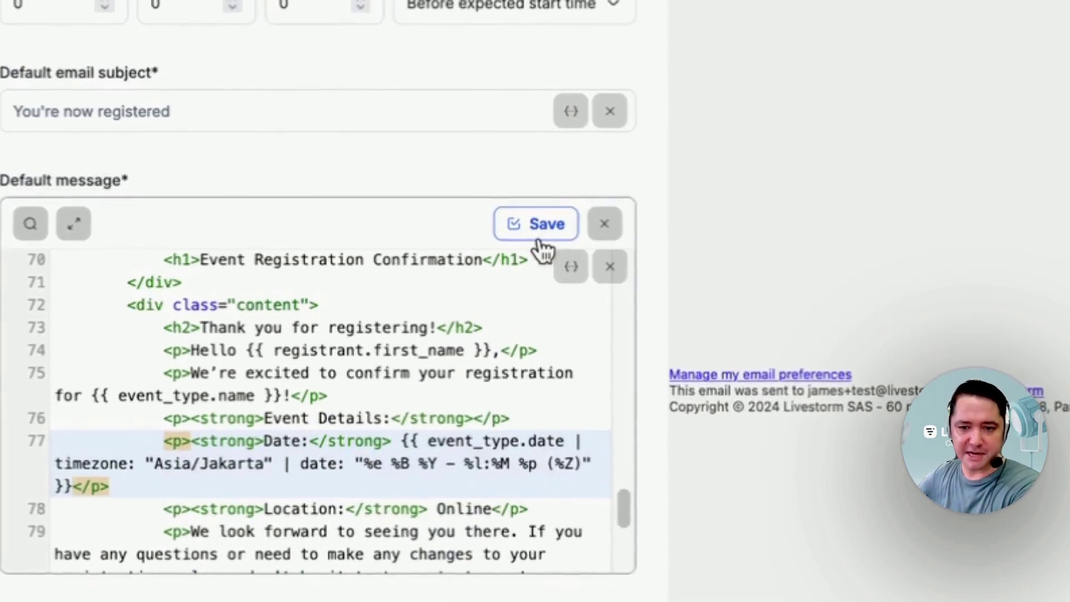
click(538, 240)
drag(681, 221, 550, 221)
drag(374, 283, 246, 284)
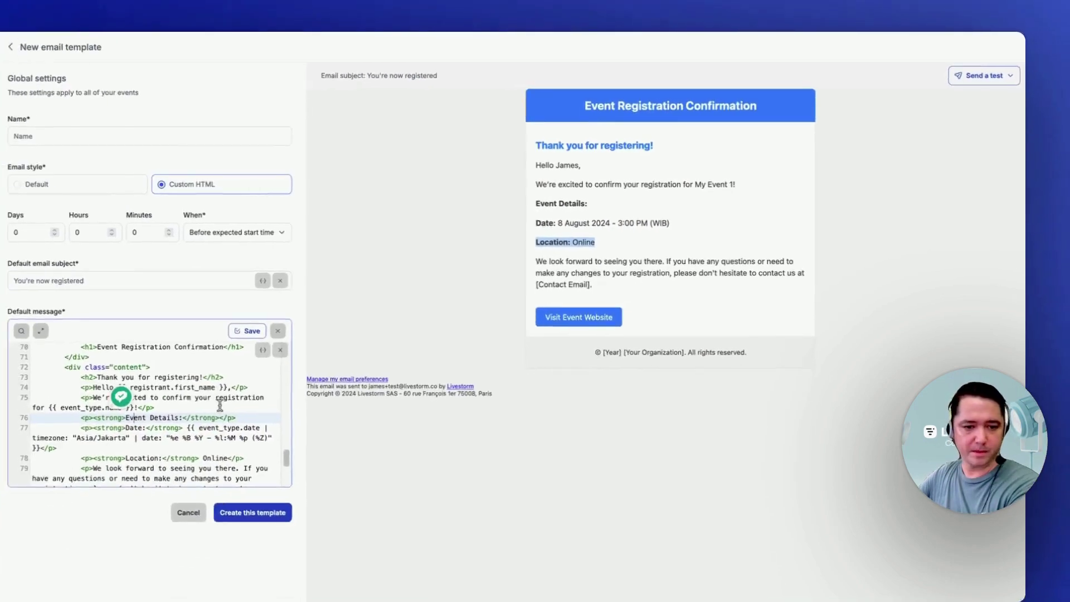
drag(594, 242, 526, 212)
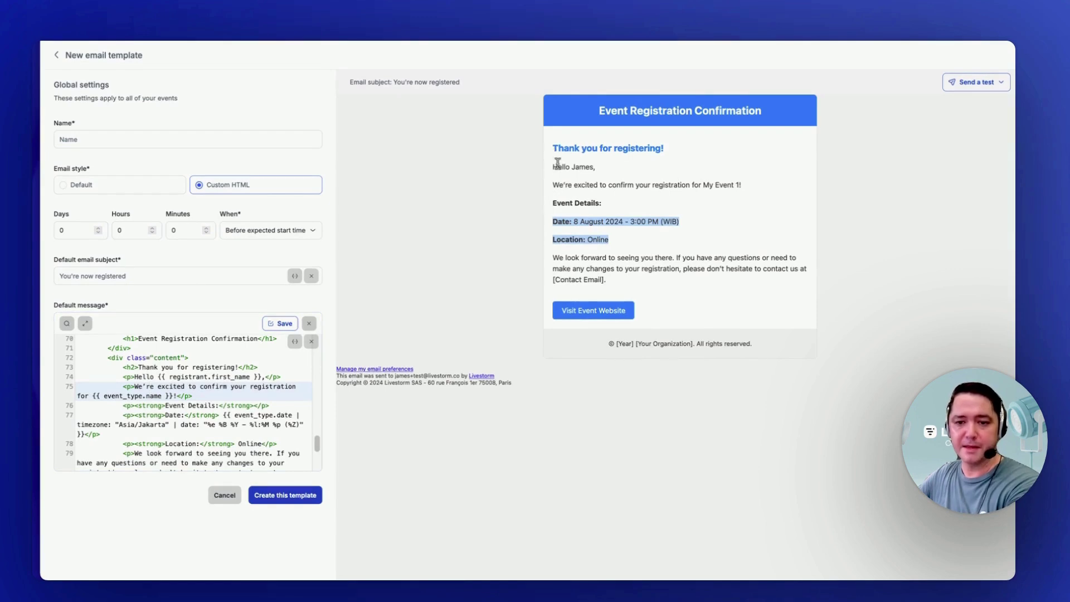